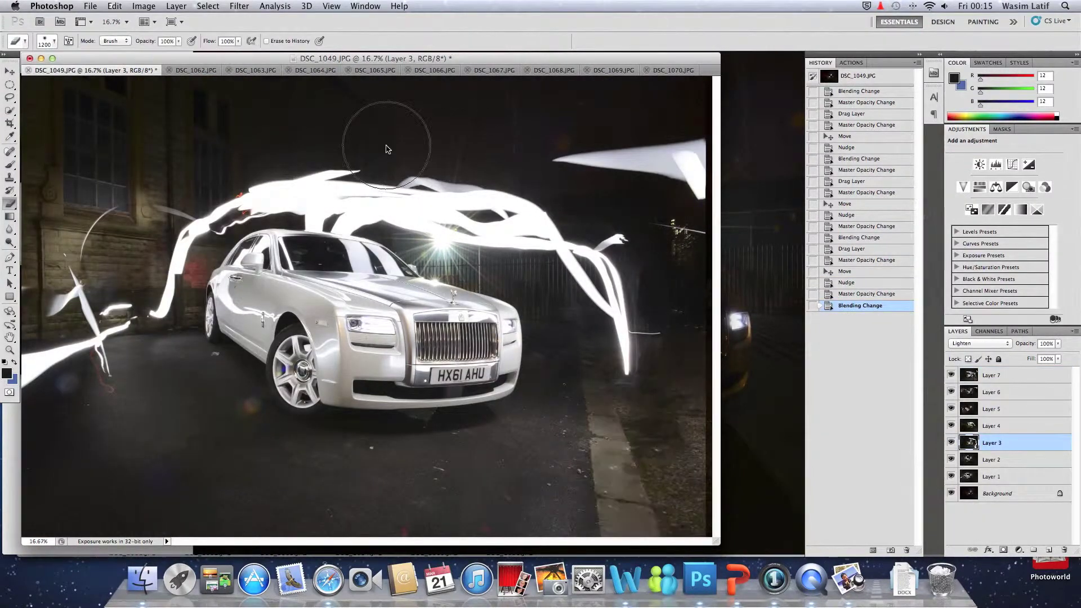
Step: On Layer 6, erase the right vertical streak, the light over the left building, and the lower-left ground
{"action": "mouse_move", "coordinate": [545, 238]}
{"action": "left_mouse_down"}
{"action": "mouse_move", "coordinate": [619, 383]}
{"action": "mouse_move", "coordinate": [708, 493]}
{"action": "left_mouse_up"}
{"action": "key", "text": "bracketright"}
{"action": "key", "text": "bracketright"}
{"action": "key", "text": "bracketright"}
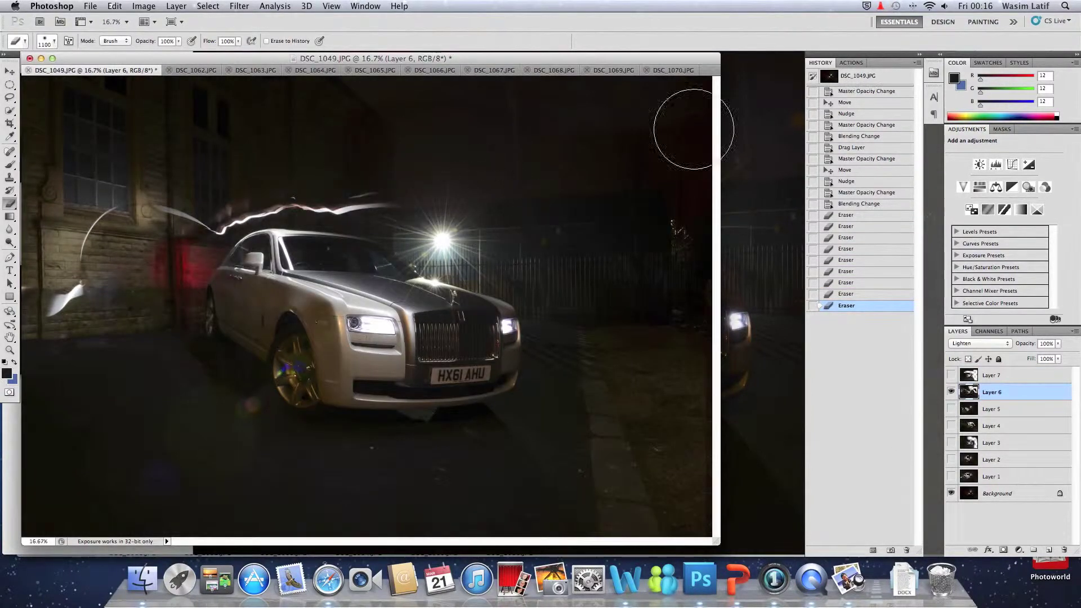
{"action": "key", "text": "bracketleft"}
{"action": "key", "text": "bracketleft"}
{"action": "key", "text": "bracketleft"}
{"action": "left_click_drag", "start_coordinate": [101, 141], "coordinate": [190, 326]}
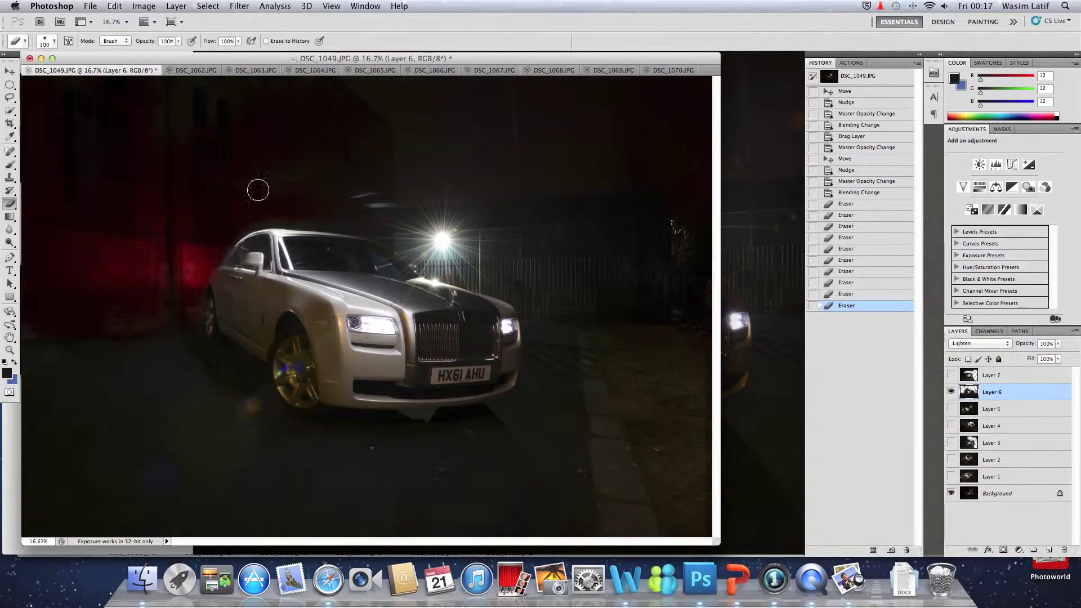
{"action": "mouse_move", "coordinate": [291, 393]}
{"action": "left_mouse_down"}
{"action": "mouse_move", "coordinate": [36, 398]}
{"action": "mouse_move", "coordinate": [357, 511]}
{"action": "mouse_move", "coordinate": [636, 456]}
{"action": "left_mouse_up"}
{"action": "key", "text": "bracketright"}
{"action": "key", "text": "bracketright"}
{"action": "key", "text": "bracketright"}
{"action": "key", "text": "bracketright"}
Step: Show Layer 5, step back in History, then erase the light streaks on Layers 5 and 4
{"action": "left_click", "coordinate": [951, 409]}
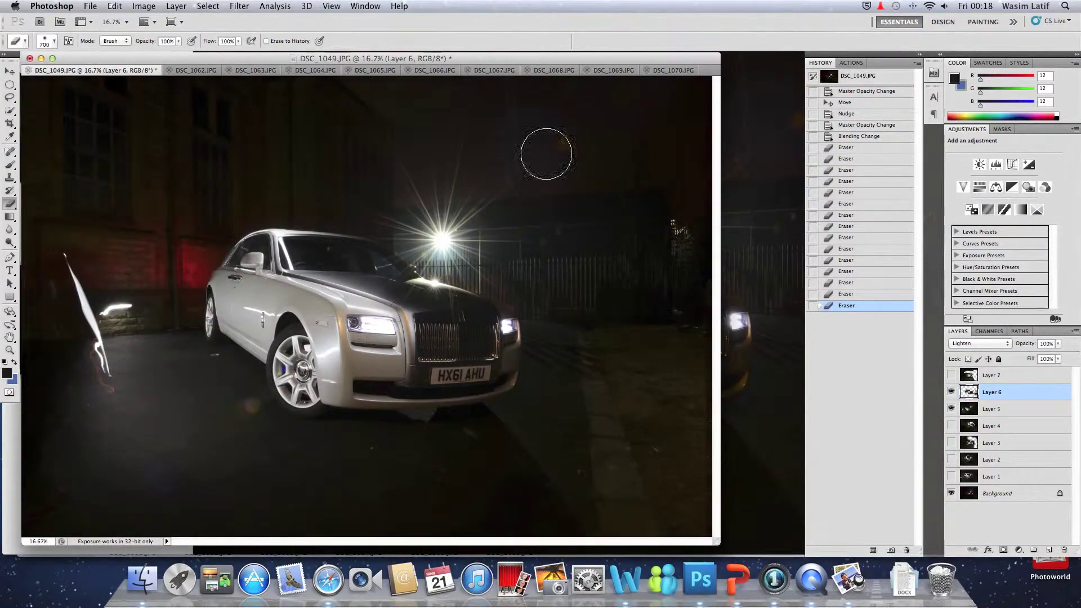
{"action": "left_click", "coordinate": [854, 282]}
{"action": "key", "text": "alt+bracketleft"}
{"action": "mouse_move", "coordinate": [56, 315]}
{"action": "left_mouse_down"}
{"action": "mouse_move", "coordinate": [150, 246]}
{"action": "mouse_move", "coordinate": [144, 483]}
{"action": "mouse_move", "coordinate": [418, 209]}
{"action": "left_mouse_up"}
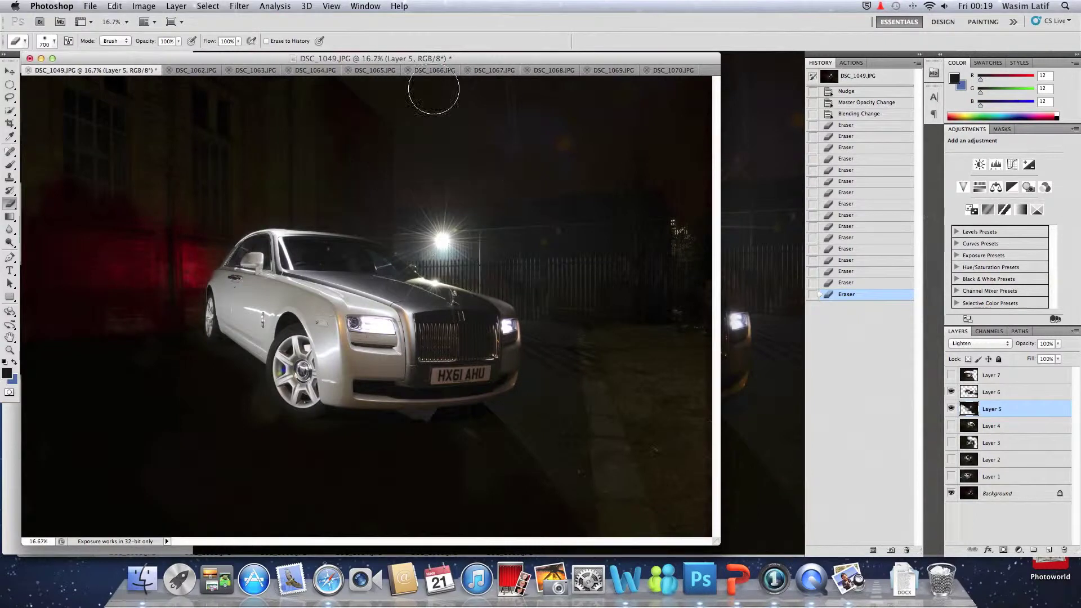
{"action": "key", "text": "alt+bracketleft"}
{"action": "mouse_move", "coordinate": [656, 321]}
{"action": "left_mouse_down"}
{"action": "mouse_move", "coordinate": [579, 140]}
{"action": "mouse_move", "coordinate": [212, 405]}
{"action": "mouse_move", "coordinate": [183, 267]}
{"action": "left_mouse_up"}
Step: Trace a closed Polygonal Lasso selection along the car's roofline at 100% zoom
{"action": "left_click", "coordinate": [9, 97]}
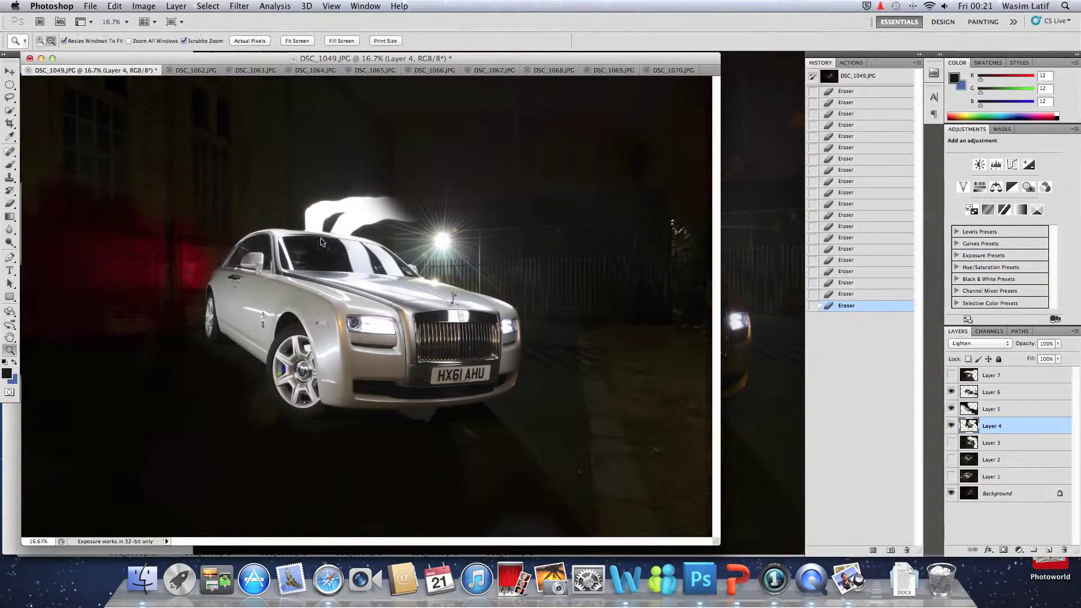
{"action": "key", "text": "ctrl+1"}
{"action": "scroll", "coordinate": [169, 247], "scroll_direction": "left", "scroll_amount": 5}
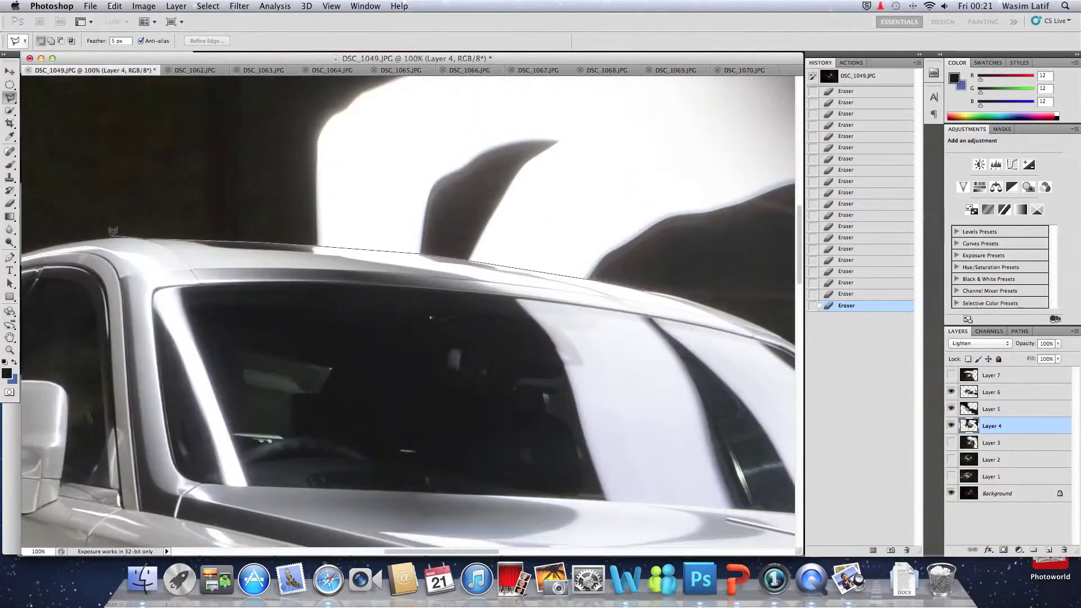
{"action": "scroll", "coordinate": [167, 250], "scroll_direction": "left", "scroll_amount": 3}
{"action": "scroll", "coordinate": [50, 342], "scroll_direction": "up", "scroll_amount": 10}
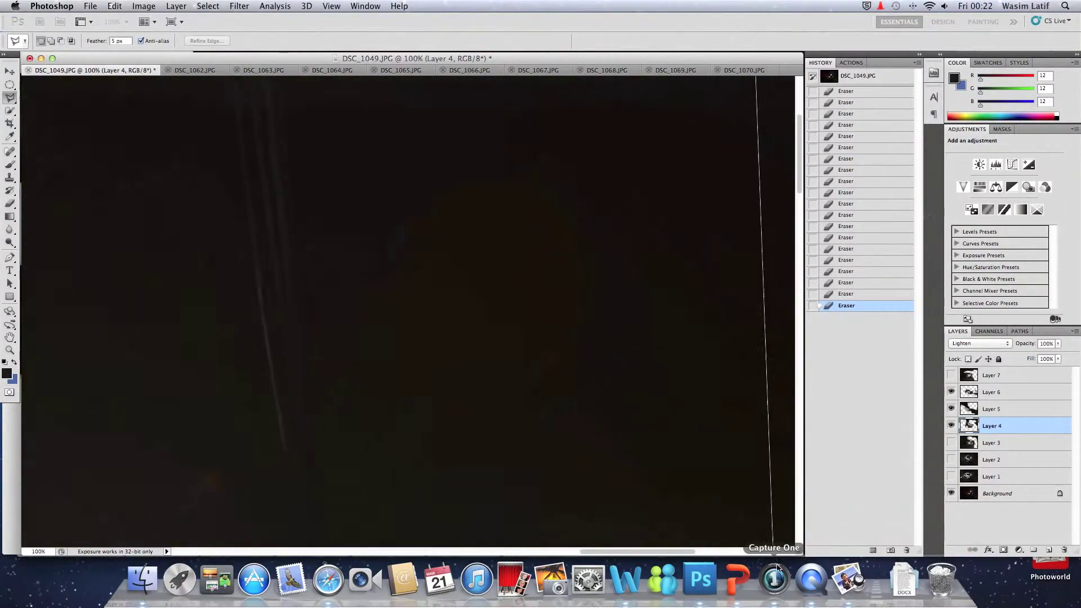
{"action": "scroll", "coordinate": [394, 310], "scroll_direction": "left", "scroll_amount": 10}
{"action": "scroll", "coordinate": [79, 269], "scroll_direction": "up", "scroll_amount": 5}
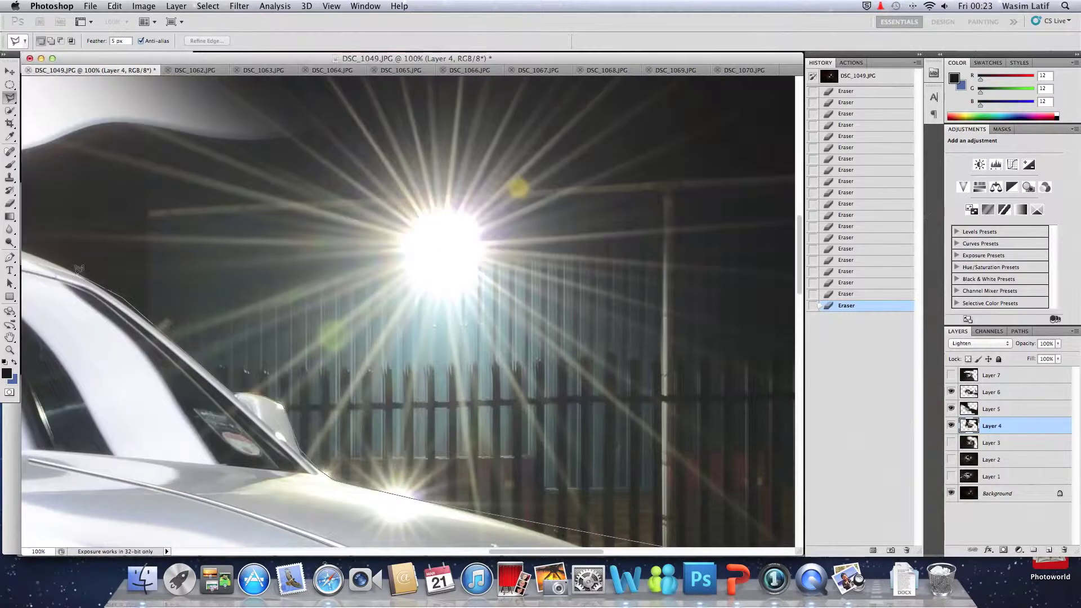
{"action": "scroll", "coordinate": [79, 269], "scroll_direction": "left", "scroll_amount": 5}
{"action": "key", "text": "super+minus"}
{"action": "key", "text": "super+minus"}
{"action": "key", "text": "super+minus"}
{"action": "left_click", "coordinate": [138, 315]}
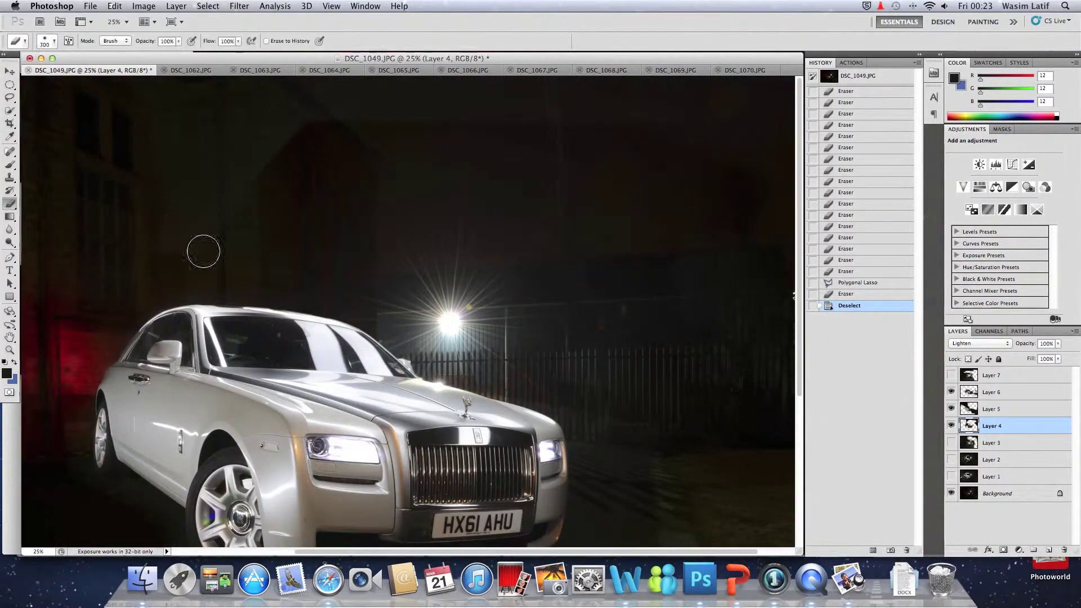
Step: Erase the light spill outside the roof selection, then erase stray light and ground spots on Layer 3
{"action": "left_click", "coordinate": [534, 282]}
{"action": "scroll", "coordinate": [661, 415], "scroll_direction": "right", "scroll_amount": 3}
{"action": "left_click", "coordinate": [951, 443]}
{"action": "left_click", "coordinate": [991, 442]}
{"action": "left_click", "coordinate": [191, 227]}
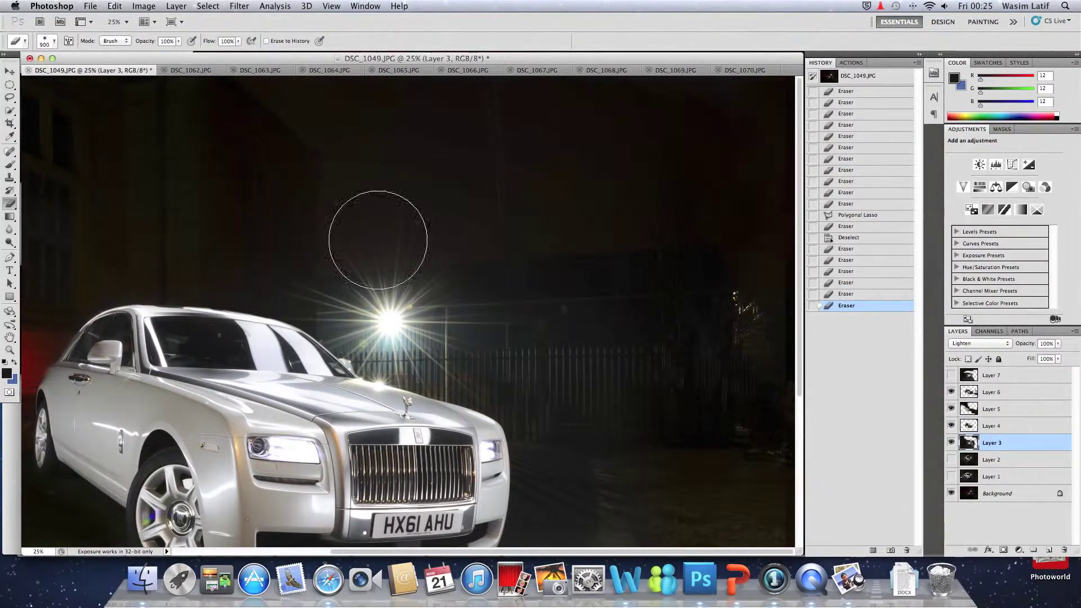
{"action": "scroll", "coordinate": [379, 229], "scroll_direction": "down", "scroll_amount": 5}
{"action": "left_click_drag", "start_coordinate": [668, 362], "coordinate": [531, 541]}
{"action": "key", "text": "bracketleft"}
{"action": "scroll", "coordinate": [353, 363], "scroll_direction": "left", "scroll_amount": 5}
{"action": "left_click_drag", "start_coordinate": [353, 363], "coordinate": [278, 309]}
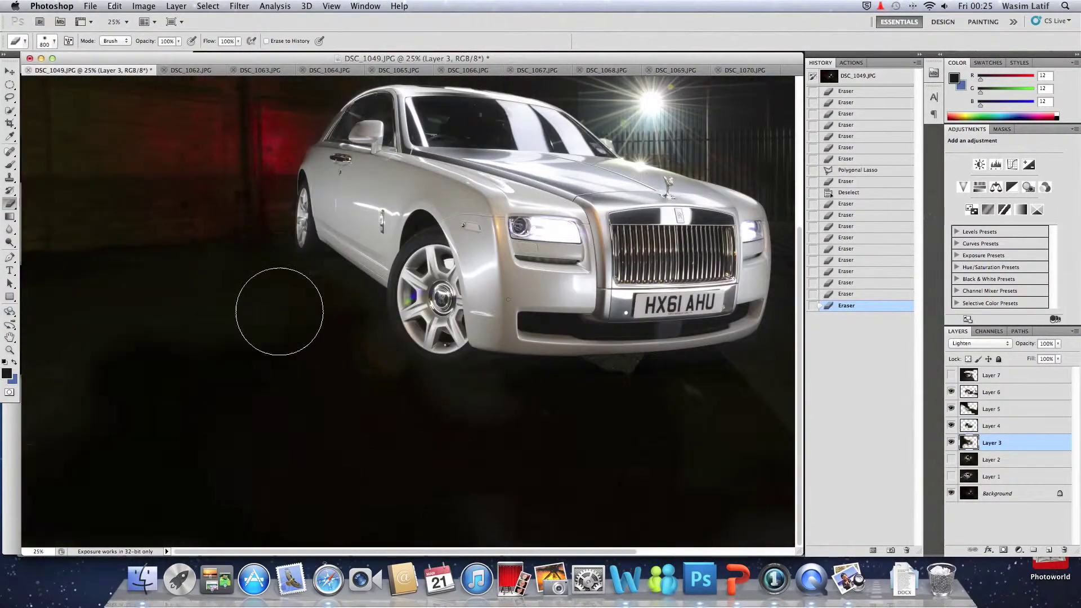
{"action": "scroll", "coordinate": [299, 221], "scroll_direction": "up", "scroll_amount": 3}
{"action": "scroll", "coordinate": [381, 109], "scroll_direction": "up", "scroll_amount": 3}
Step: Zoom out, erase stray light and lower-left ground on Layer 7, and reveal Layer 2's streak
{"action": "key", "text": "z"}
{"action": "left_click", "coordinate": [420, 193], "text": "alt"}
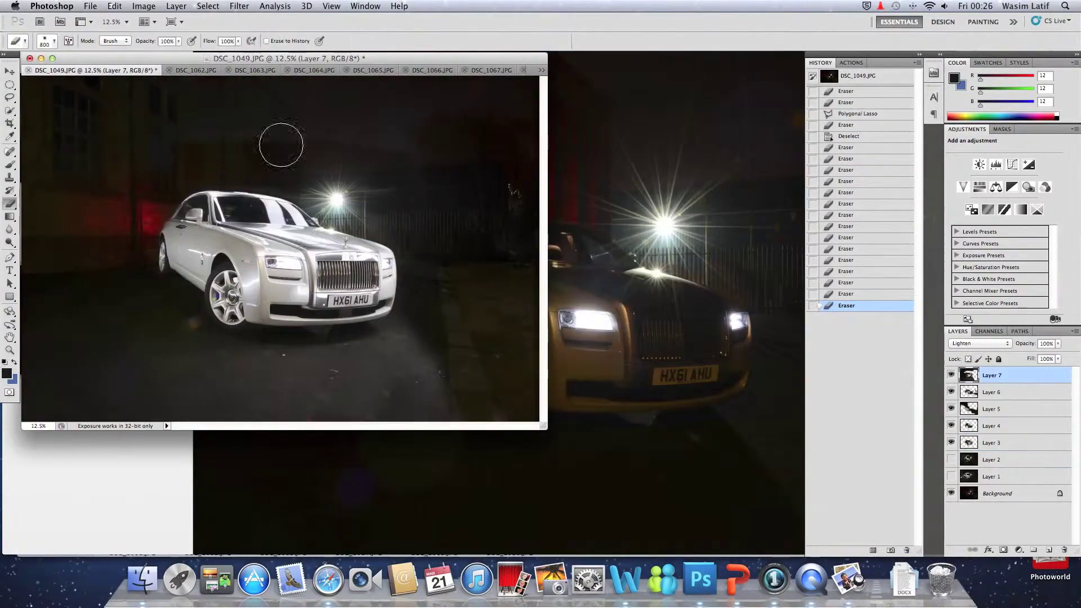
{"action": "left_click", "coordinate": [244, 170]}
{"action": "left_click_drag", "start_coordinate": [95, 221], "coordinate": [434, 348]}
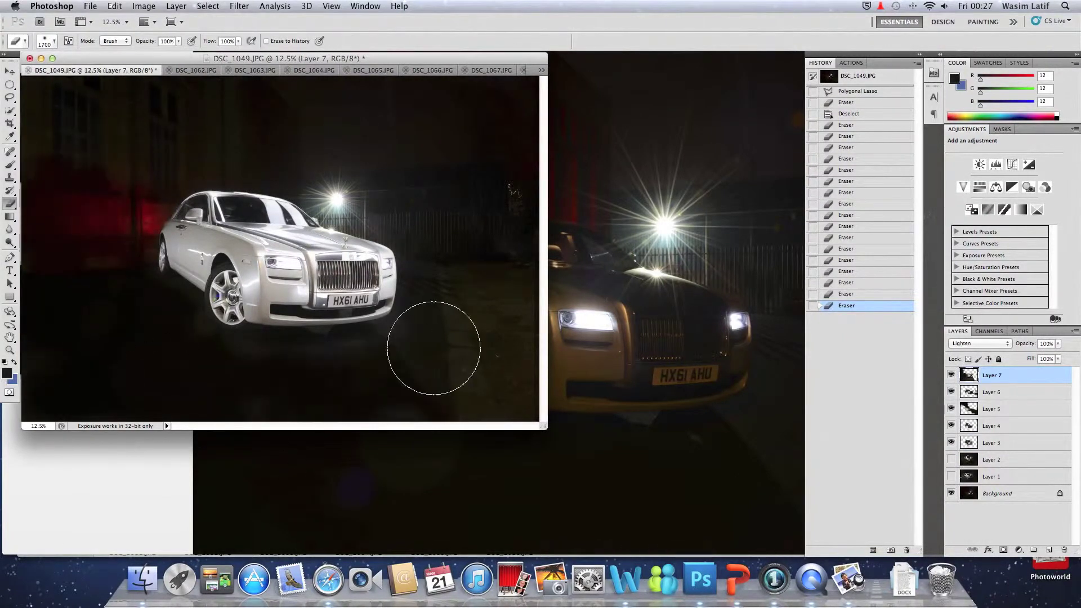
{"action": "left_click", "coordinate": [951, 459]}
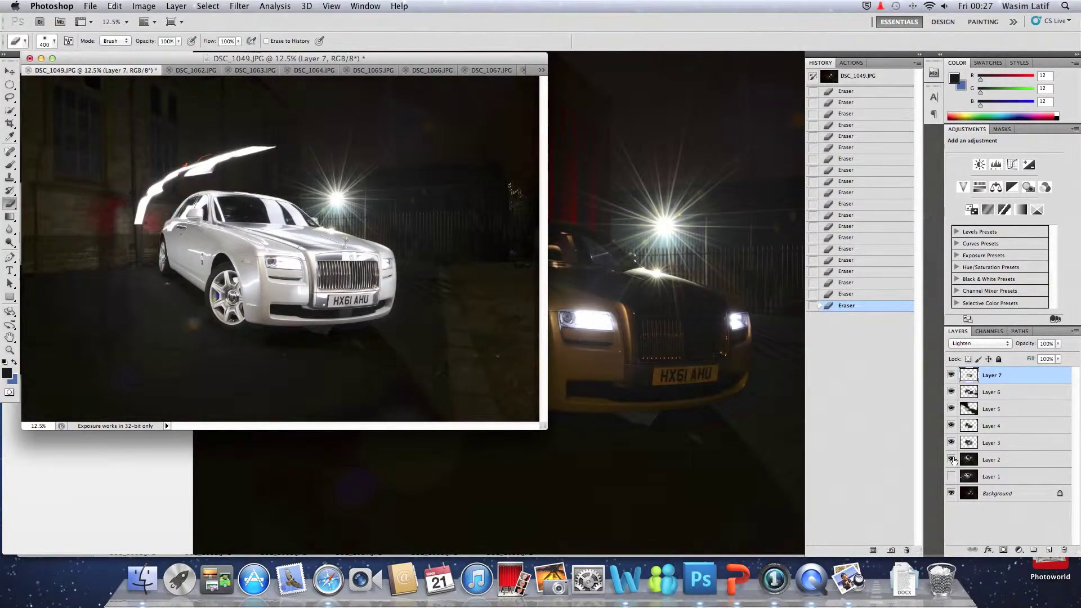
{"action": "key", "text": "super+1"}
Step: Deselect, then trace a Polygonal Lasso outline around the whole car body at 100%, panning along its edges
{"action": "left_click", "coordinate": [950, 443]}
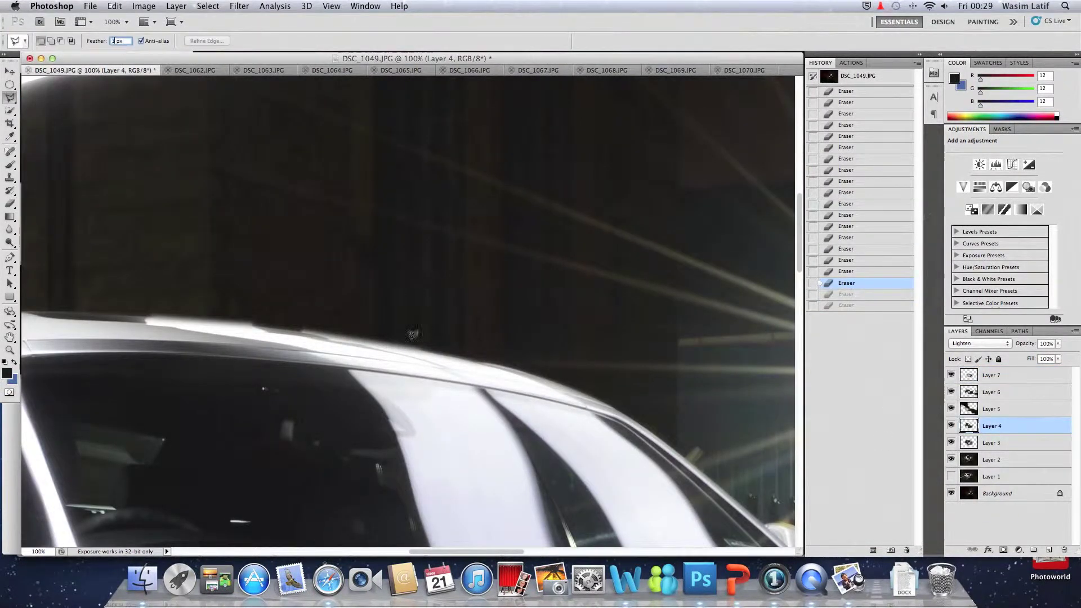
{"action": "key", "text": "super+d"}
{"action": "key", "text": "l"}
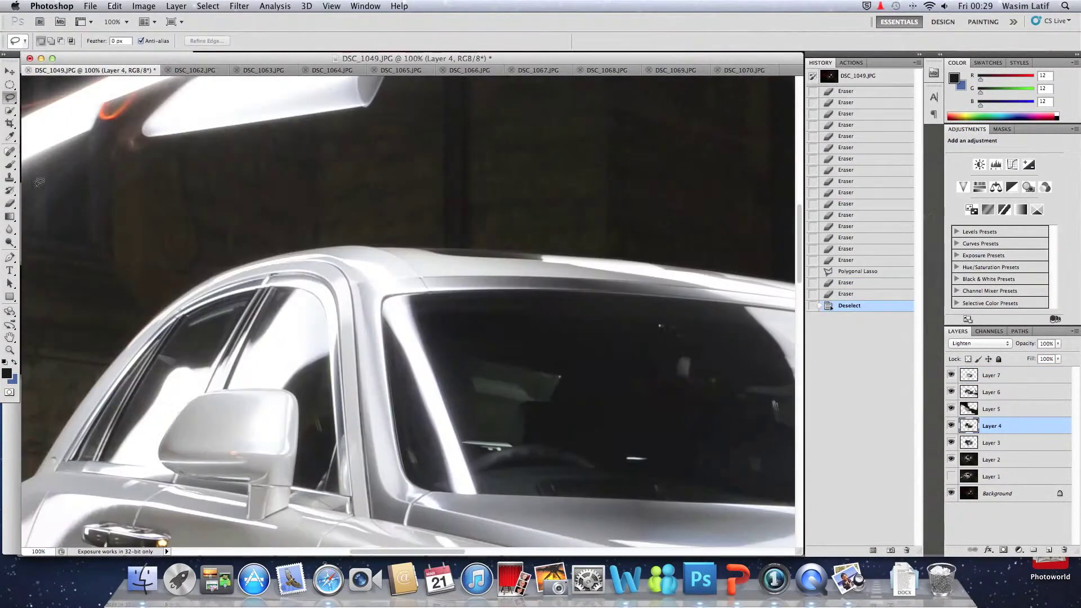
{"action": "scroll", "coordinate": [38, 460], "scroll_direction": "left", "scroll_amount": 5}
{"action": "scroll", "coordinate": [38, 460], "scroll_direction": "down", "scroll_amount": 2}
{"action": "scroll", "coordinate": [57, 479], "scroll_direction": "down", "scroll_amount": 3}
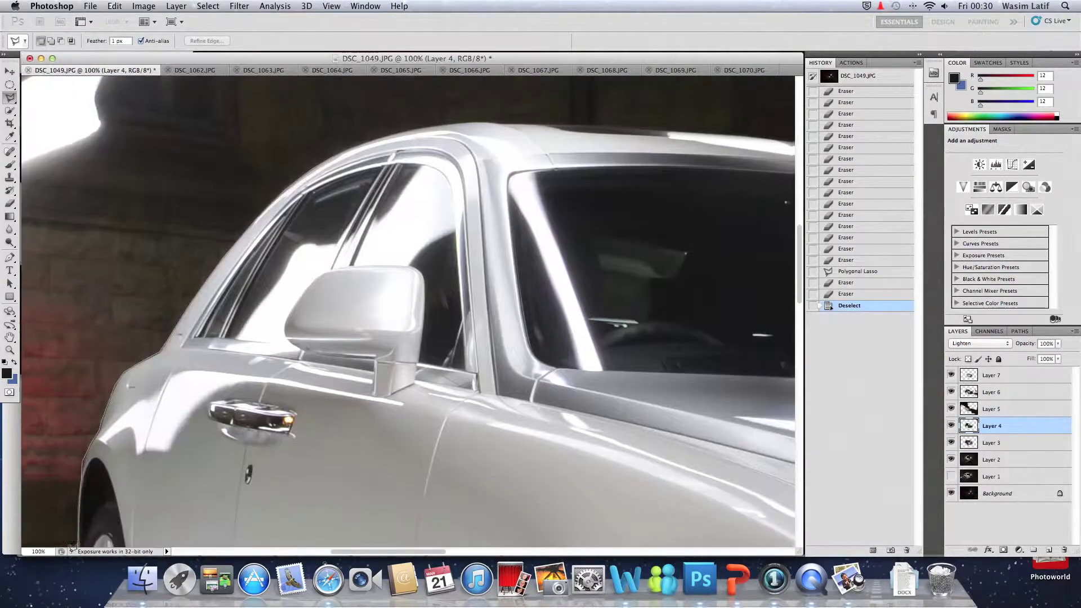
{"action": "scroll", "coordinate": [79, 495], "scroll_direction": "down", "scroll_amount": 3}
{"action": "scroll", "coordinate": [79, 495], "scroll_direction": "down", "scroll_amount": 3}
{"action": "scroll", "coordinate": [75, 342], "scroll_direction": "down", "scroll_amount": 5}
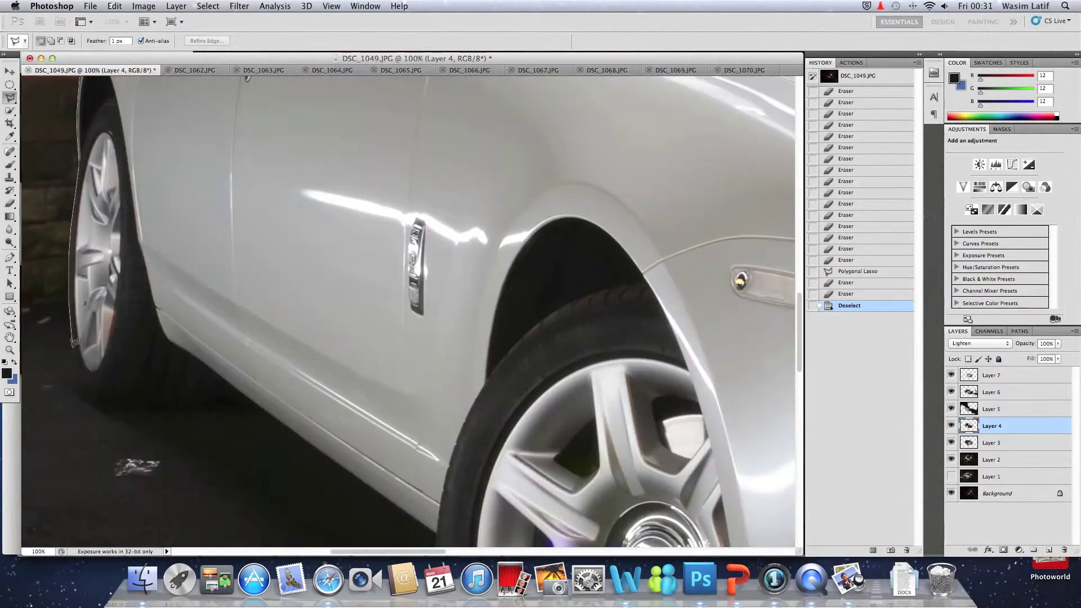
{"action": "scroll", "coordinate": [377, 520], "scroll_direction": "down", "scroll_amount": 5}
{"action": "scroll", "coordinate": [377, 521], "scroll_direction": "right", "scroll_amount": 5}
{"action": "scroll", "coordinate": [563, 394], "scroll_direction": "right", "scroll_amount": 5}
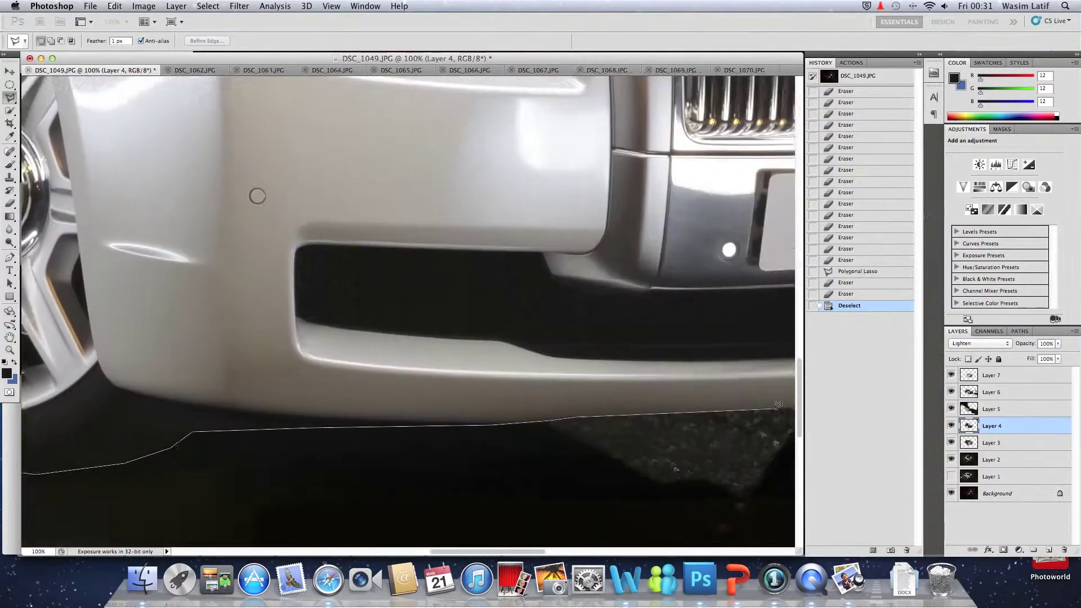
{"action": "scroll", "coordinate": [772, 362], "scroll_direction": "right", "scroll_amount": 5}
{"action": "scroll", "coordinate": [773, 361], "scroll_direction": "right", "scroll_amount": 5}
{"action": "scroll", "coordinate": [765, 338], "scroll_direction": "right", "scroll_amount": 2}
{"action": "scroll", "coordinate": [743, 225], "scroll_direction": "up", "scroll_amount": 5}
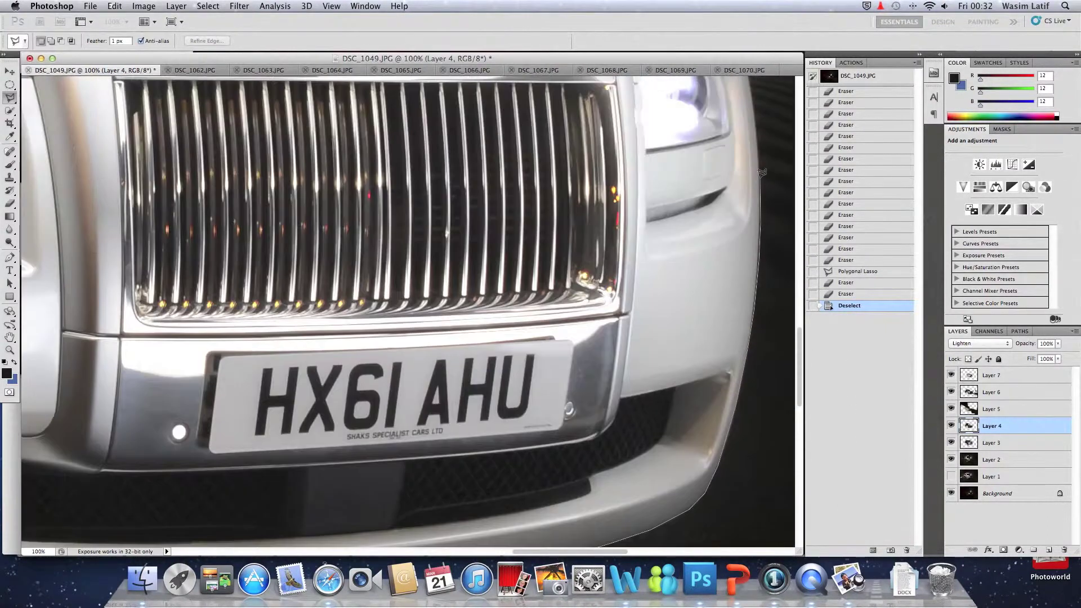
{"action": "scroll", "coordinate": [716, 113], "scroll_direction": "up", "scroll_amount": 4}
{"action": "scroll", "coordinate": [716, 113], "scroll_direction": "up", "scroll_amount": 5}
{"action": "scroll", "coordinate": [248, 102], "scroll_direction": "up", "scroll_amount": 5}
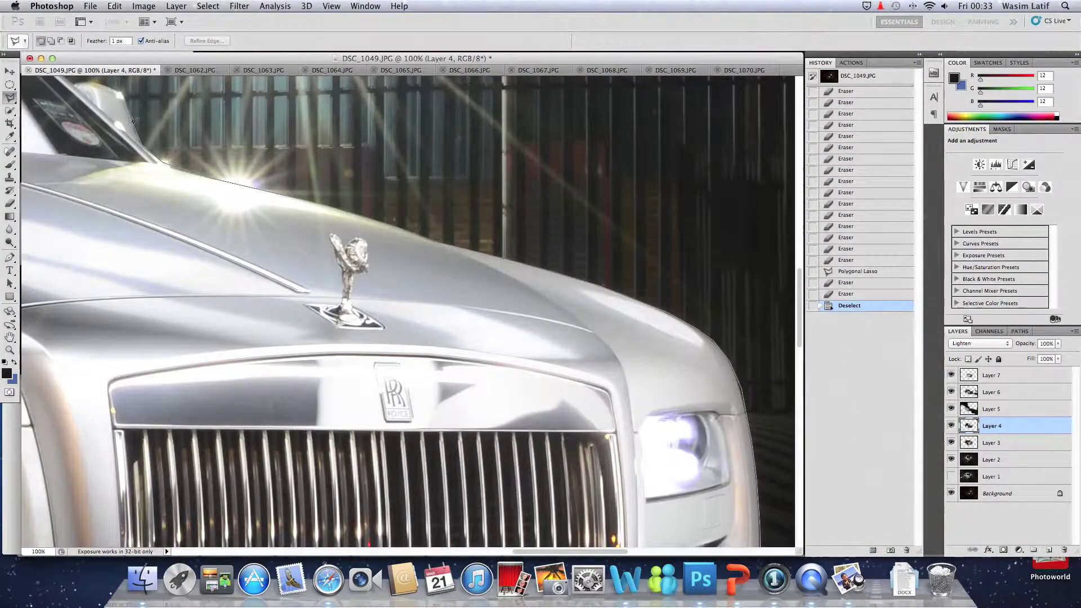
{"action": "scroll", "coordinate": [197, 124], "scroll_direction": "up", "scroll_amount": 5}
{"action": "scroll", "coordinate": [197, 124], "scroll_direction": "left", "scroll_amount": 3}
{"action": "scroll", "coordinate": [113, 147], "scroll_direction": "left", "scroll_amount": 3}
{"action": "scroll", "coordinate": [35, 172], "scroll_direction": "left", "scroll_amount": 5}
{"action": "scroll", "coordinate": [35, 172], "scroll_direction": "left", "scroll_amount": 5}
{"action": "scroll", "coordinate": [68, 135], "scroll_direction": "left", "scroll_amount": 3}
{"action": "scroll", "coordinate": [113, 90], "scroll_direction": "left", "scroll_amount": 3}
{"action": "scroll", "coordinate": [169, 45], "scroll_direction": "up", "scroll_amount": 5}
{"action": "scroll", "coordinate": [169, 281], "scroll_direction": "down", "scroll_amount": 10}
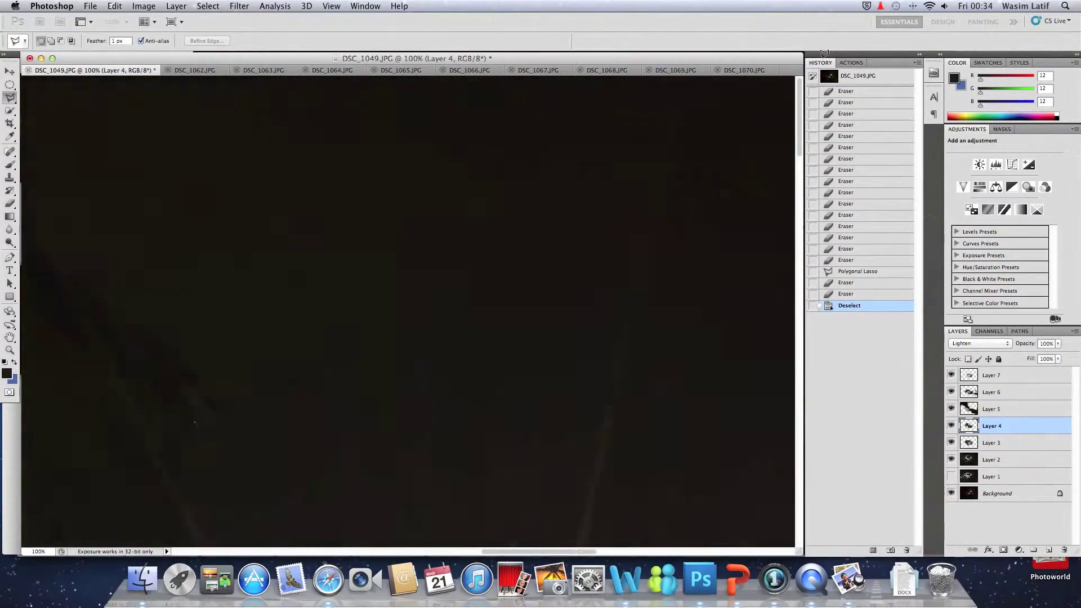
{"action": "scroll", "coordinate": [169, 281], "scroll_direction": "right", "scroll_amount": 5}
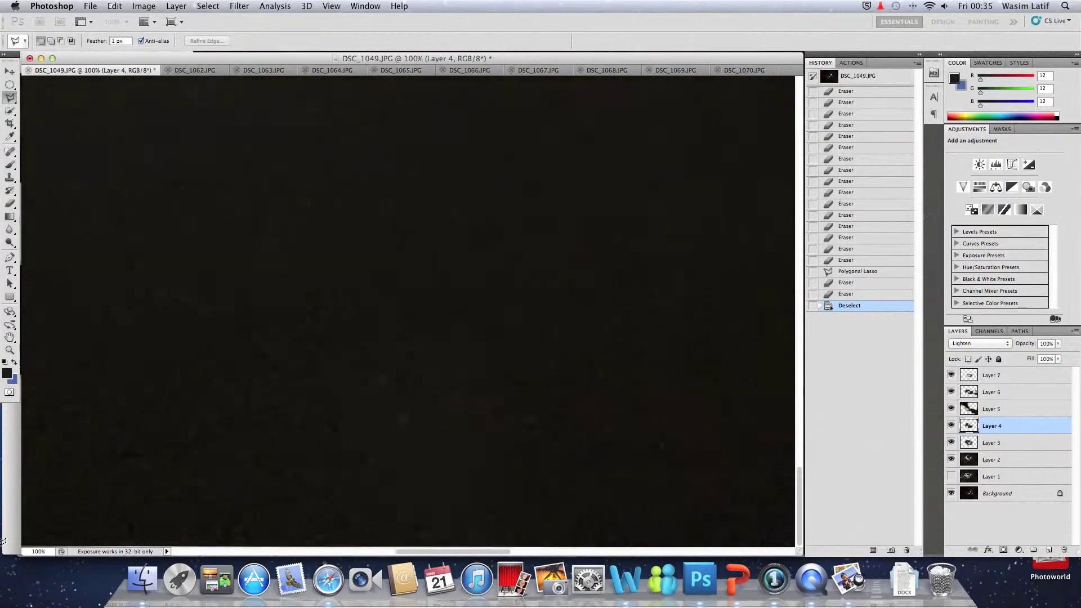
{"action": "scroll", "coordinate": [408, 309], "scroll_direction": "left", "scroll_amount": 10}
{"action": "key", "text": "F1"}
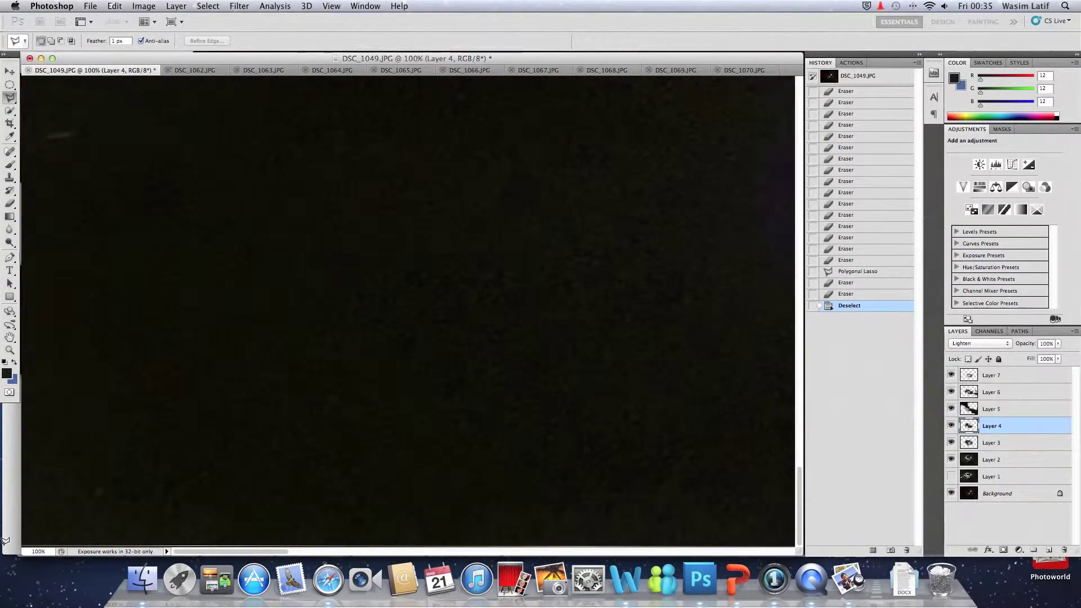
Step: Close the car outline, select Layer 2, undo the last stroke, and erase the light inside the selection
{"action": "left_click", "coordinate": [3, 539]}
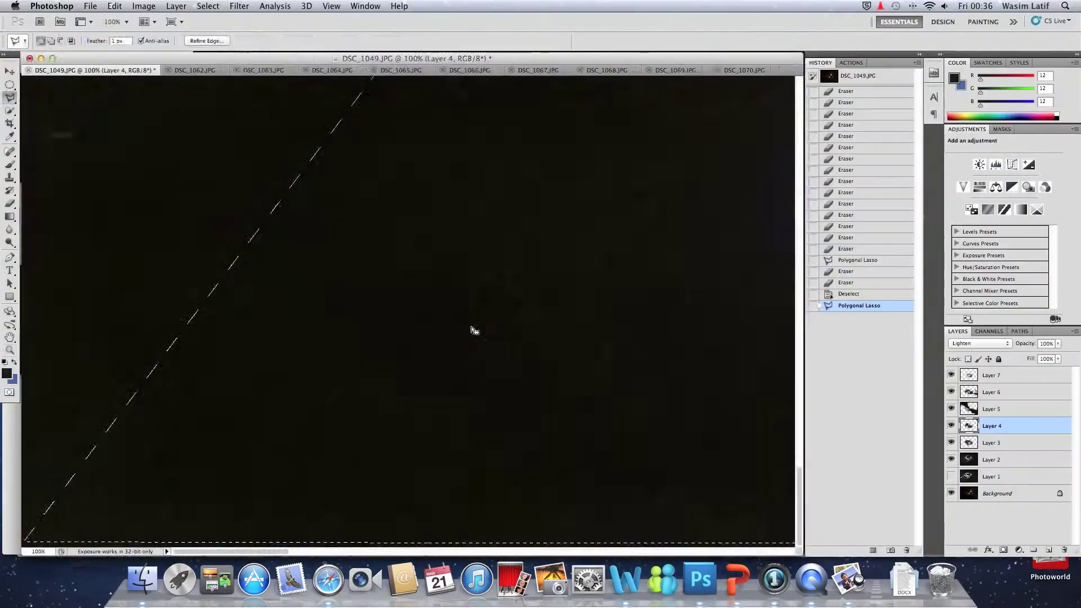
{"action": "key", "text": "z"}
{"action": "left_click", "coordinate": [254, 177], "text": "alt"}
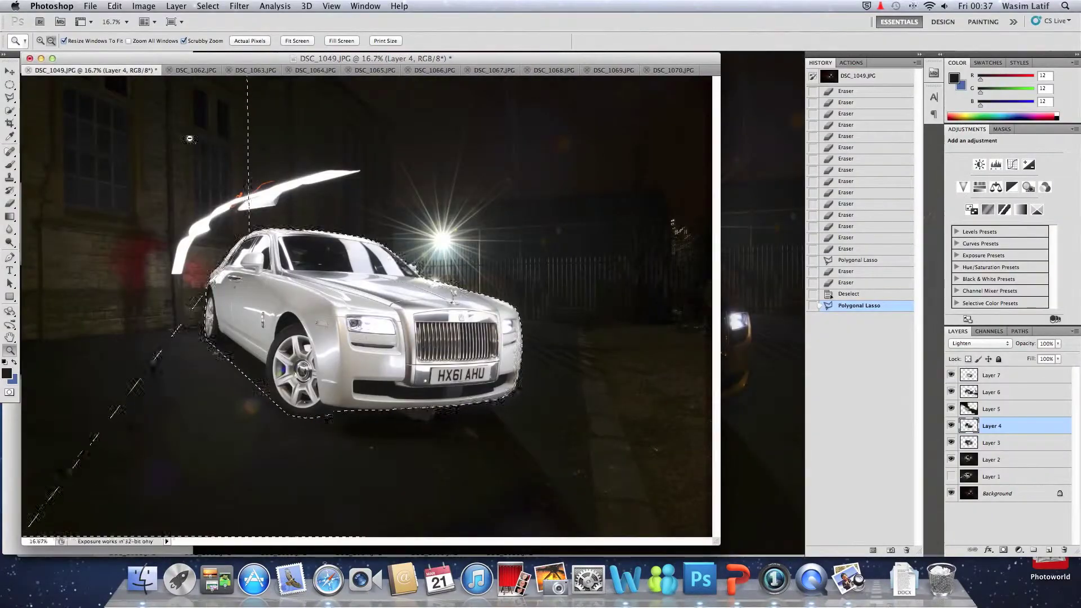
{"action": "left_click", "coordinate": [1016, 459]}
{"action": "key", "text": "ctrl+z"}
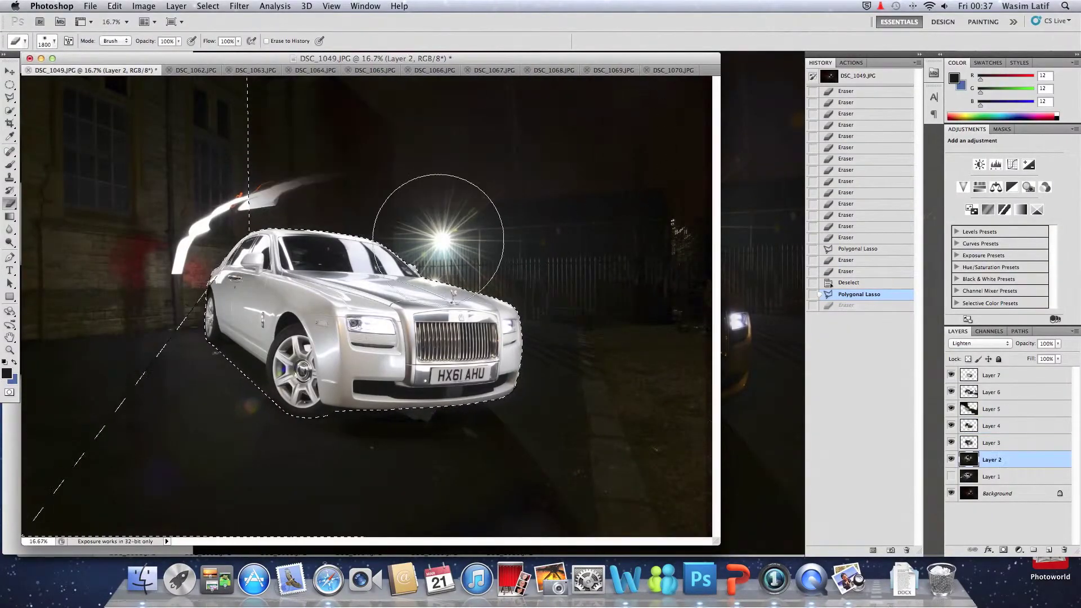
{"action": "left_click", "coordinate": [235, 433]}
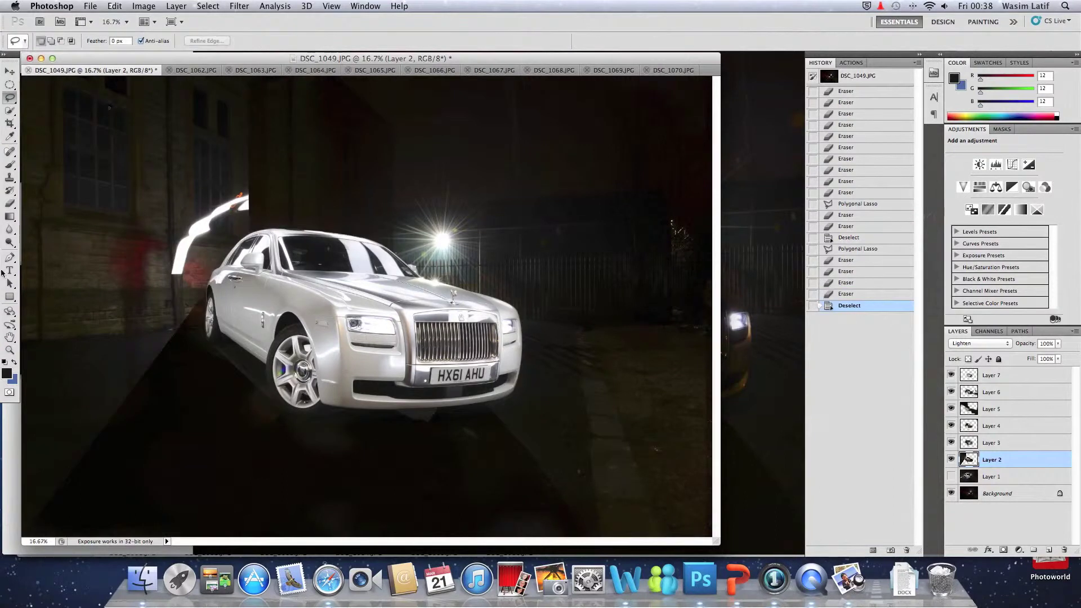
{"action": "scroll", "coordinate": [228, 241], "scroll_direction": "up", "scroll_amount": 6}
Step: Trace and close a Polygonal Lasso selection along the car's mirror, door handle, roof and window edge
{"action": "key", "text": "shift+l"}
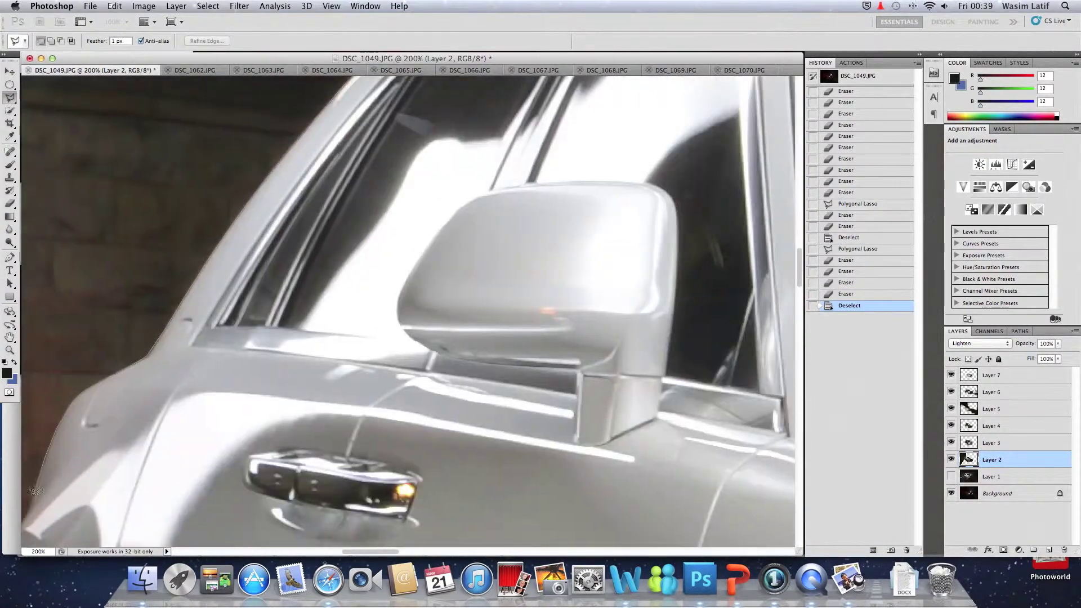
{"action": "mouse_move", "coordinate": [176, 506]}
{"action": "left_mouse_down"}
{"action": "mouse_move", "coordinate": [556, 264]}
{"action": "mouse_move", "coordinate": [395, 210]}
{"action": "left_mouse_up"}
{"action": "key", "text": "z"}
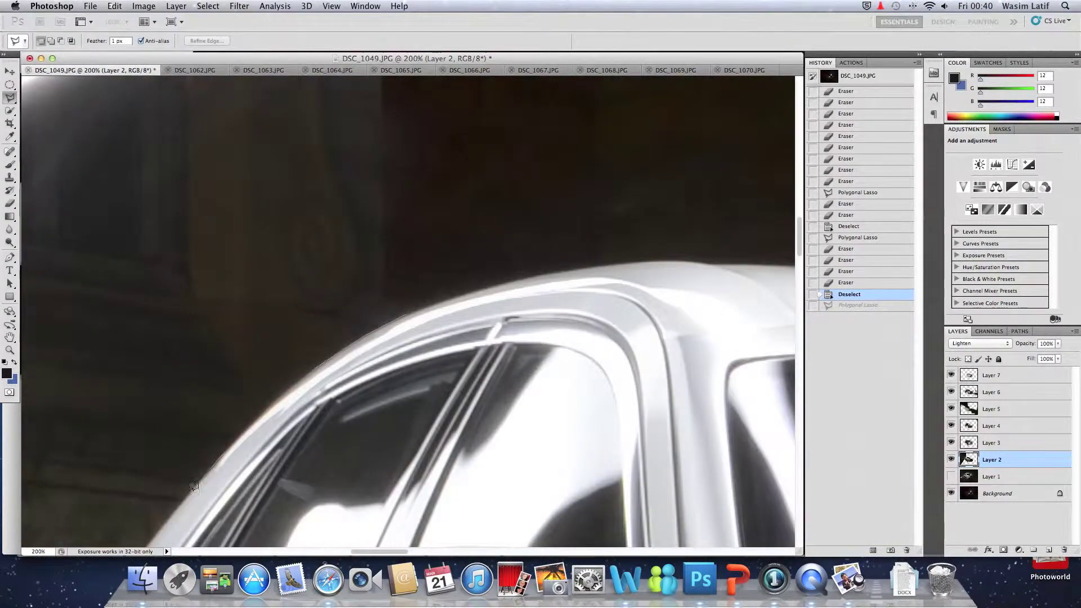
{"action": "scroll", "coordinate": [169, 490], "scroll_direction": "down", "scroll_amount": 10}
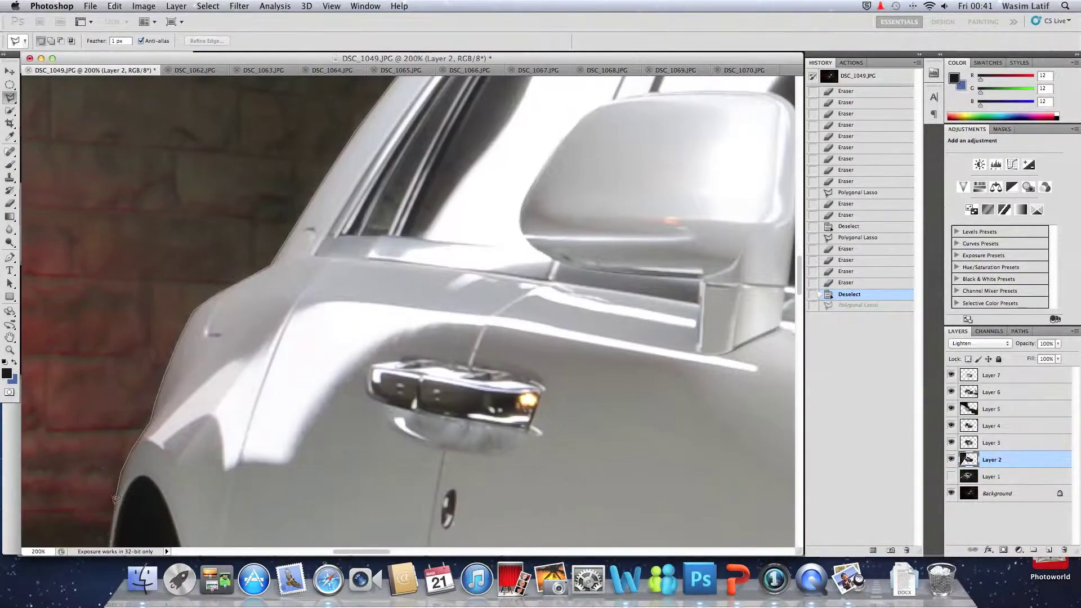
{"action": "scroll", "coordinate": [115, 499], "scroll_direction": "down", "scroll_amount": 12}
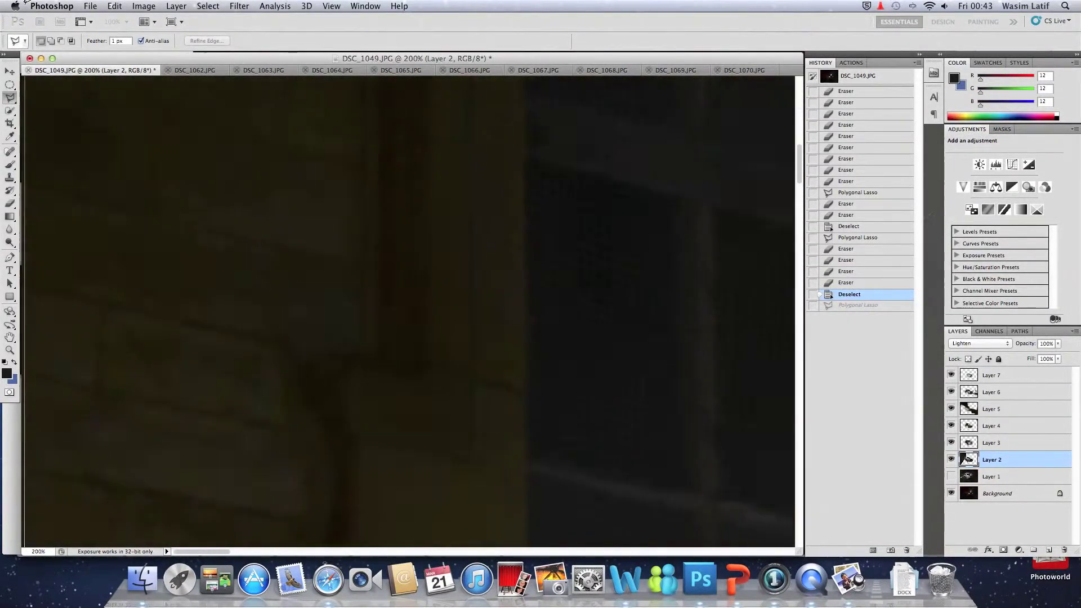
{"action": "key", "text": "Return"}
{"action": "key", "text": "z"}
{"action": "left_click", "coordinate": [214, 184], "text": "alt"}
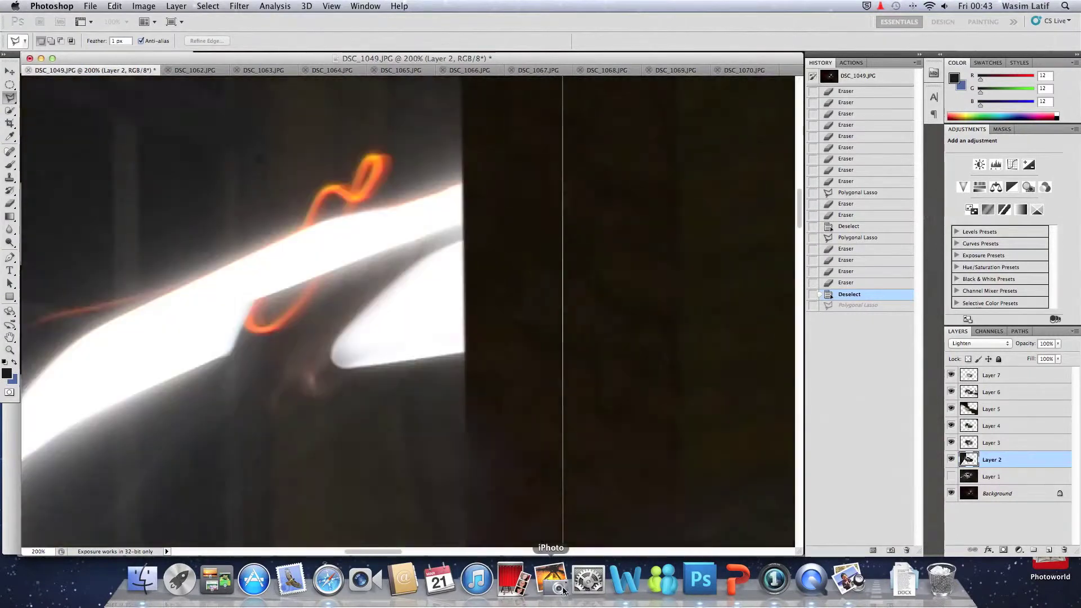
{"action": "key", "text": "ctrl+0"}
Step: Deselect, then erase Layer 1's upper light trail and the reflections below-left of the car
{"action": "key", "text": "e"}
{"action": "key", "text": "ctrl+d"}
{"action": "left_click", "coordinate": [635, 519]}
{"action": "left_click", "coordinate": [951, 477]}
{"action": "left_click", "coordinate": [991, 476]}
{"action": "key", "text": "bracketleft"}
{"action": "key", "text": "bracketleft"}
{"action": "key", "text": "bracketleft"}
{"action": "mouse_move", "coordinate": [394, 191]}
{"action": "left_mouse_down"}
{"action": "mouse_move", "coordinate": [222, 180]}
{"action": "mouse_move", "coordinate": [74, 344]}
{"action": "mouse_move", "coordinate": [1, 127]}
{"action": "left_mouse_up"}
{"action": "key", "text": "bracketleft"}
{"action": "key", "text": "bracketleft"}
{"action": "key", "text": "bracketleft"}
{"action": "left_click_drag", "start_coordinate": [357, 507], "coordinate": [196, 309]}
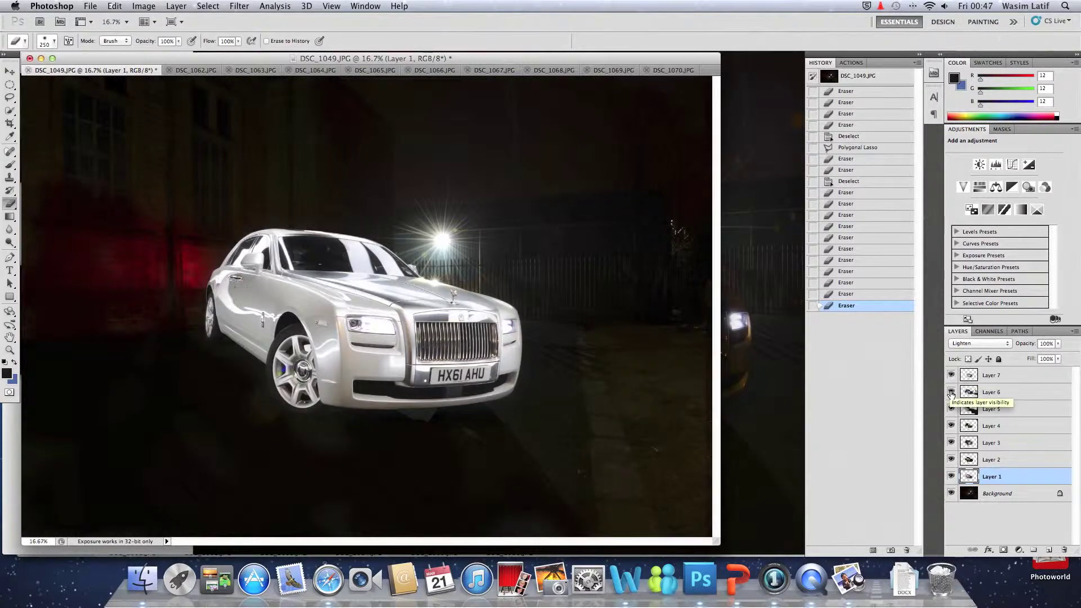
Step: Hide the Background and erase the dark areas around the car on Layers 6 and 3
{"action": "left_click", "coordinate": [951, 426]}
{"action": "left_click", "coordinate": [951, 426]}
{"action": "left_click", "coordinate": [950, 493]}
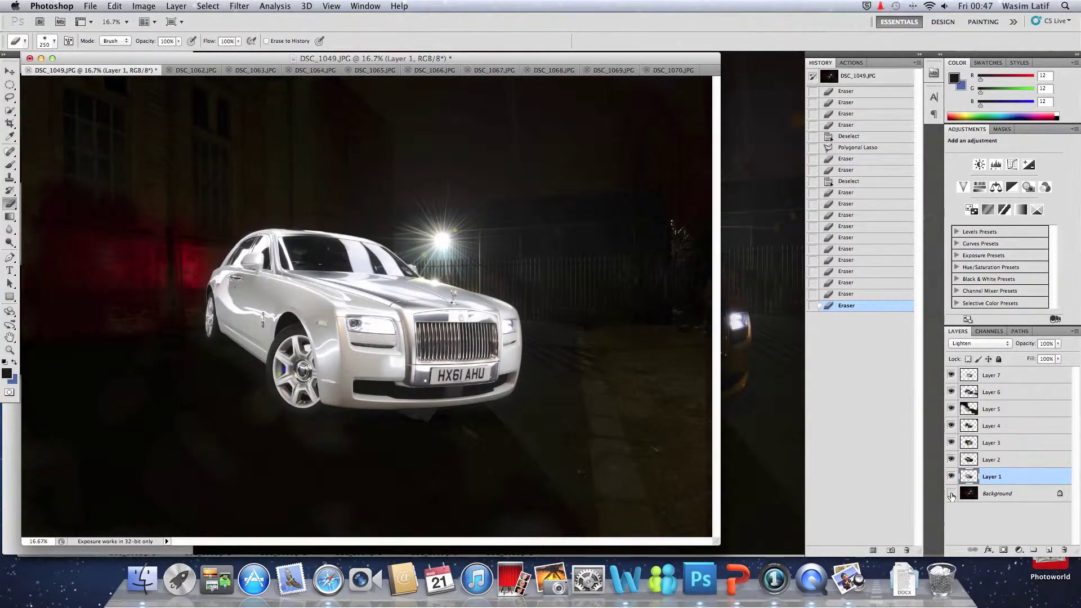
{"action": "left_click", "coordinate": [991, 392]}
{"action": "key", "text": "bracketright"}
{"action": "key", "text": "bracketright"}
{"action": "key", "text": "bracketright"}
{"action": "left_click_drag", "start_coordinate": [613, 265], "coordinate": [683, 344]}
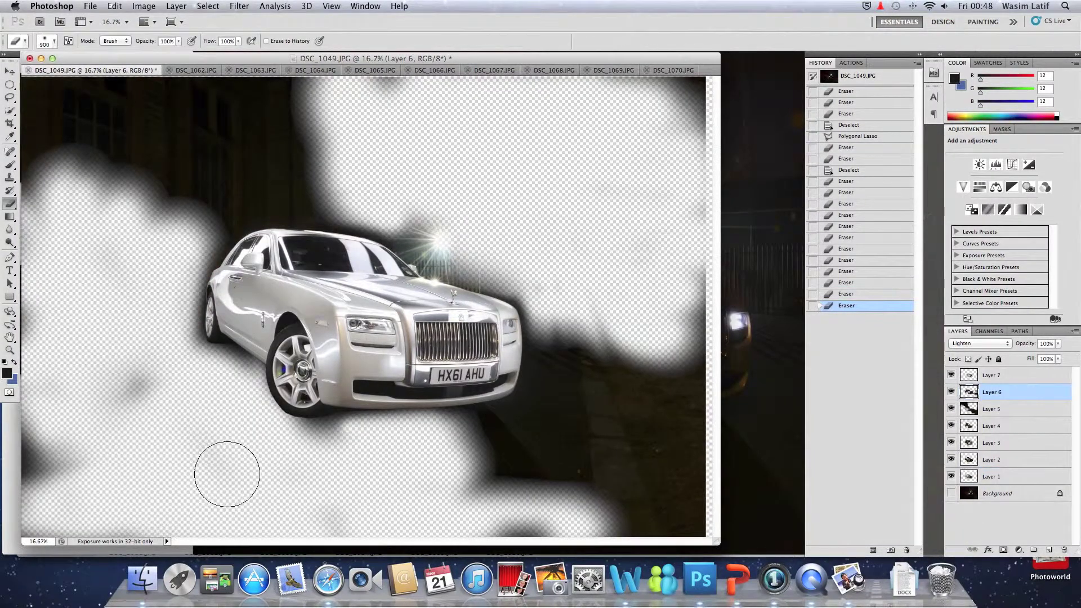
{"action": "key", "text": "alt+bracketleft"}
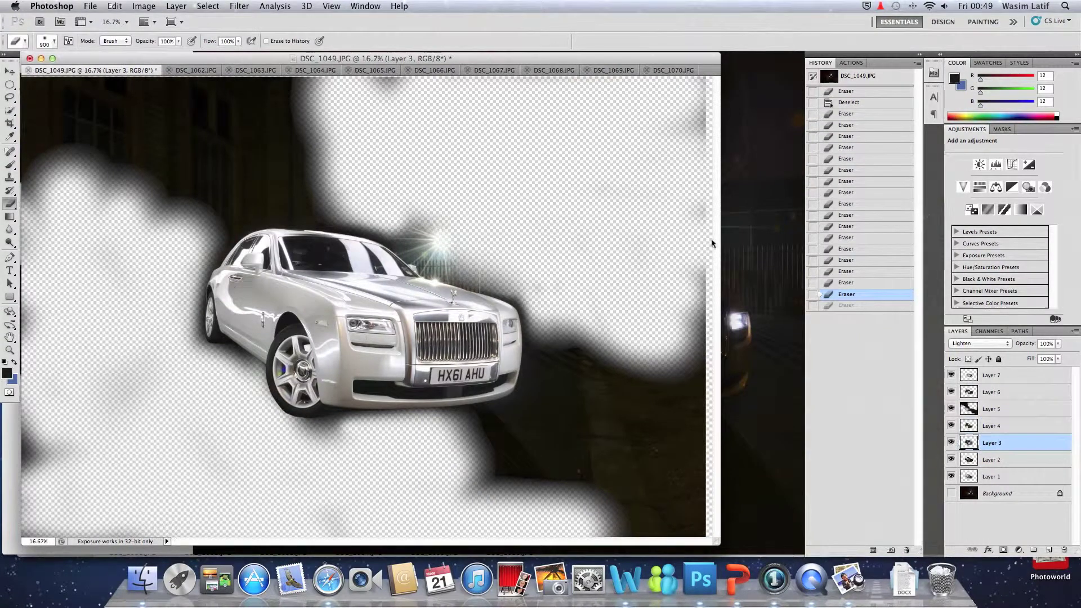
{"action": "mouse_move", "coordinate": [530, 401]}
{"action": "left_mouse_down"}
{"action": "mouse_move", "coordinate": [180, 245]}
{"action": "mouse_move", "coordinate": [282, 79]}
{"action": "mouse_move", "coordinate": [442, 514]}
{"action": "mouse_move", "coordinate": [409, 242]}
{"action": "left_mouse_up"}
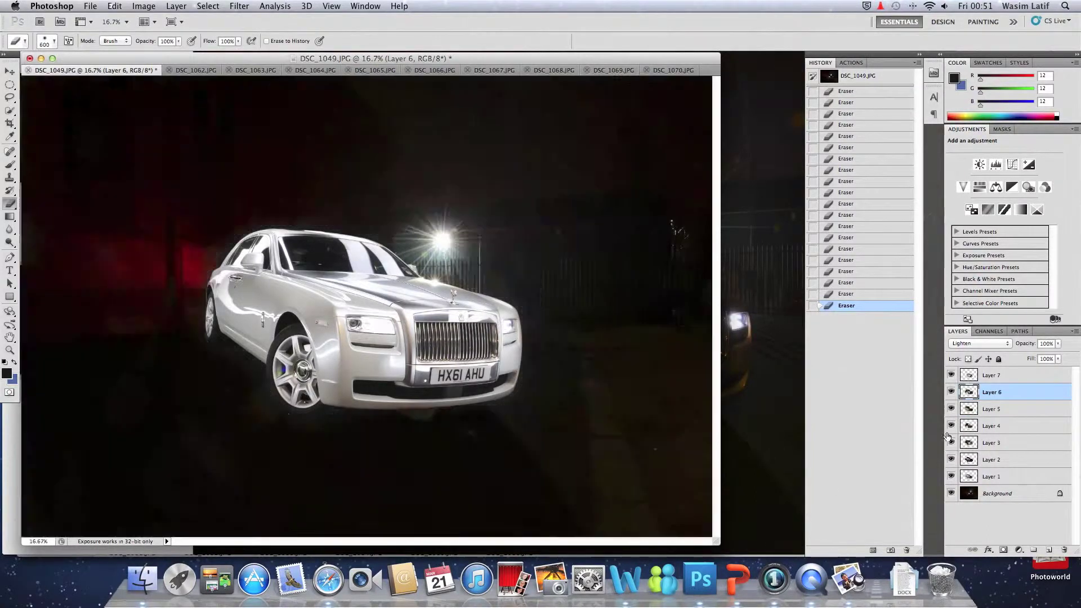
Step: Nudge the new layer left, then lasso the side window and mirror and erase the light inside
{"action": "key", "text": "Left"}
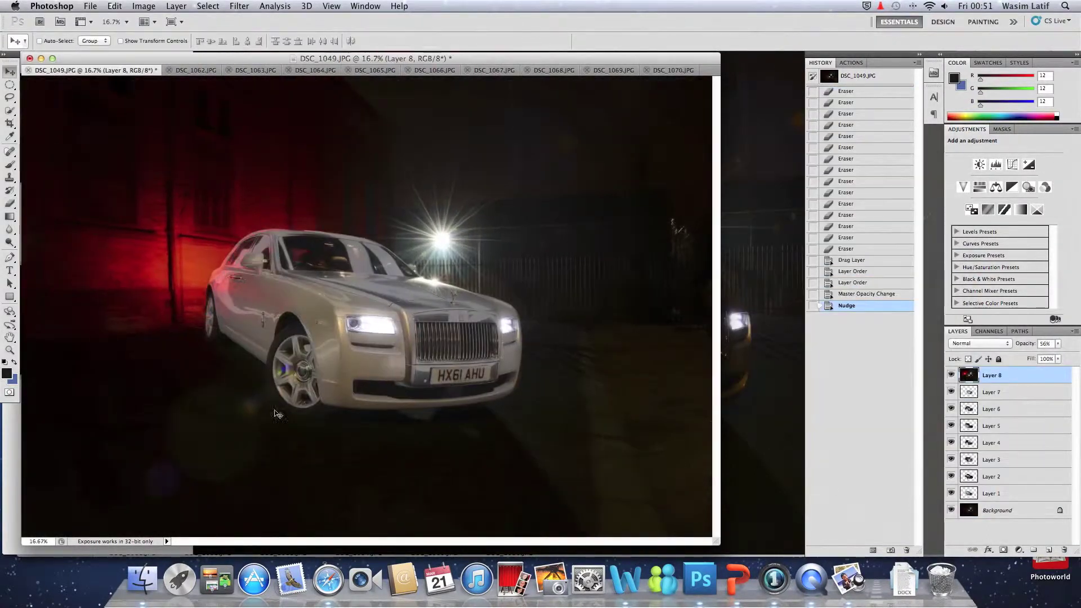
{"action": "key", "text": "ctrl+plus"}
{"action": "key", "text": "ctrl+plus"}
{"action": "key", "text": "ctrl+plus"}
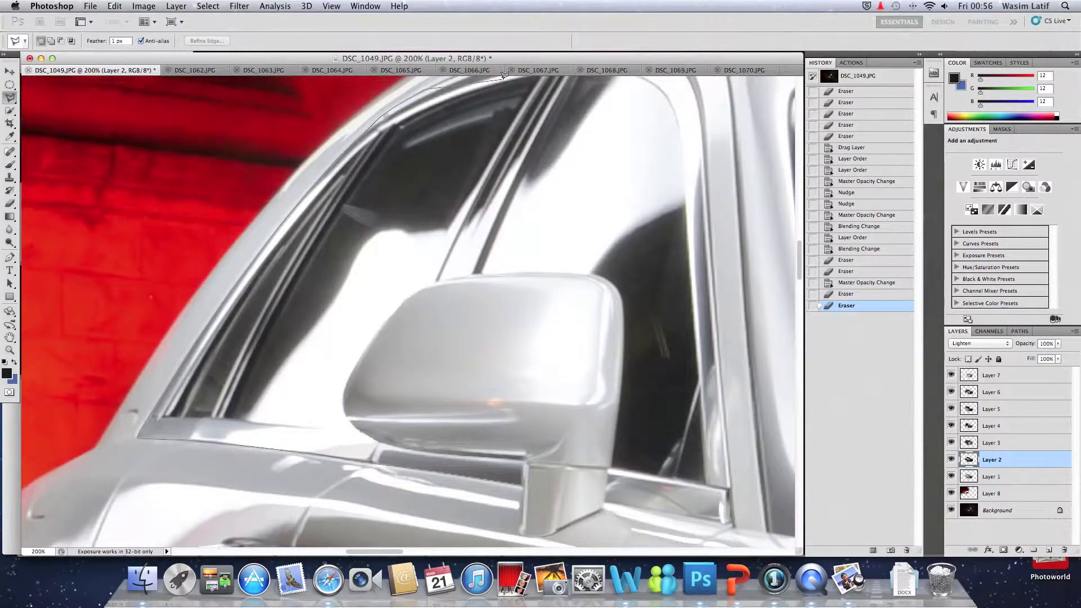
{"action": "left_click", "coordinate": [501, 176]}
{"action": "left_click", "coordinate": [660, 470]}
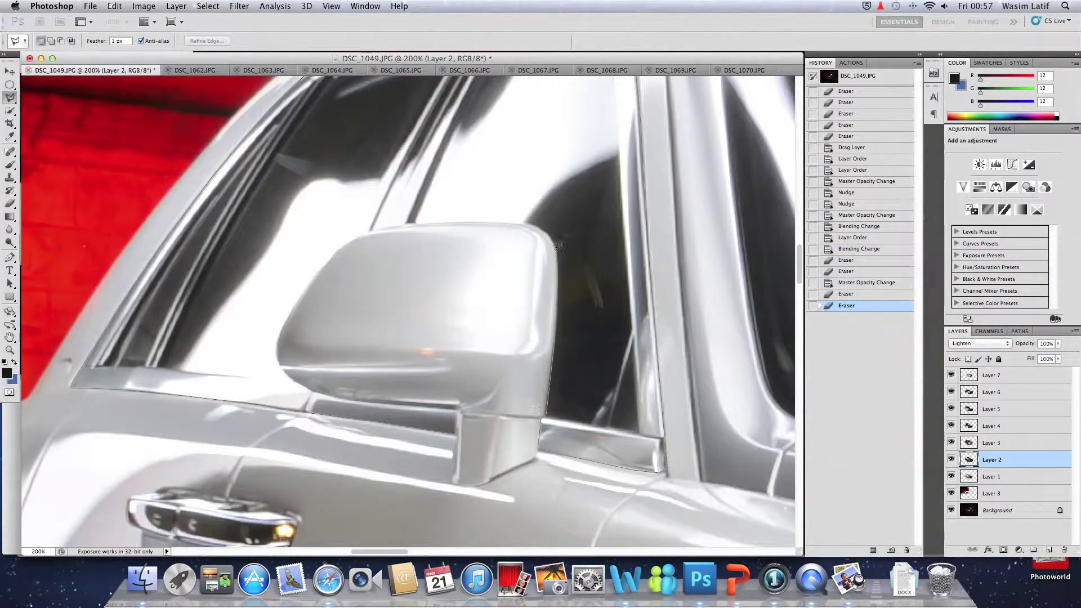
{"action": "double_click", "coordinate": [381, 400]}
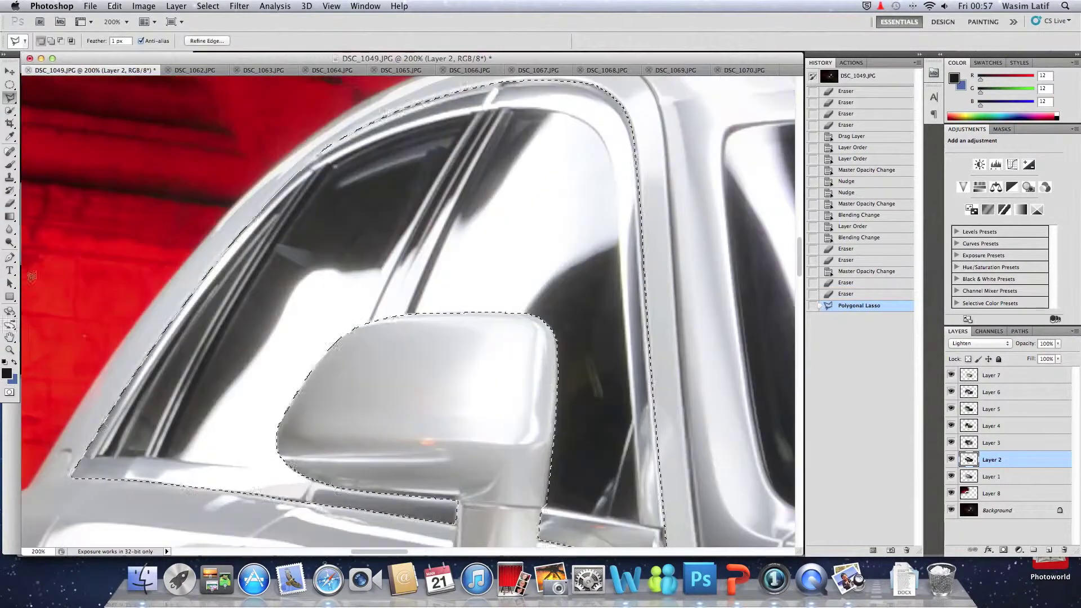
{"action": "key", "text": "ctrl+1"}
{"action": "key", "text": "e"}
{"action": "left_click_drag", "start_coordinate": [579, 289], "coordinate": [506, 393]}
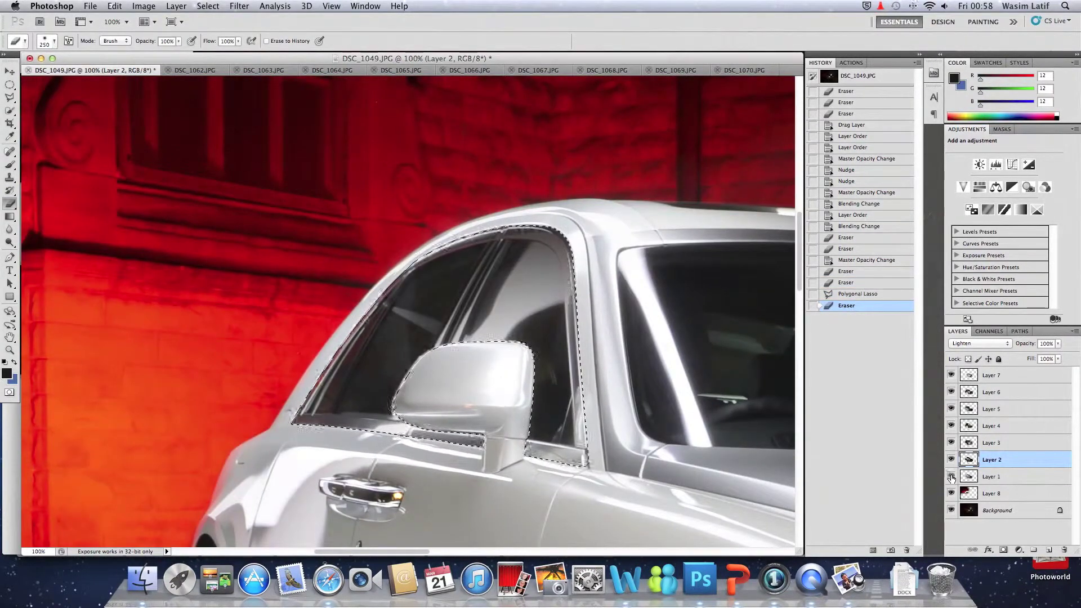
Step: On Layer 1, darken the side window with the eraser at 63% opacity, then deselect
{"action": "left_click", "coordinate": [951, 478]}
{"action": "left_click", "coordinate": [991, 476]}
{"action": "key", "text": "6"}
{"action": "key", "text": "3"}
{"action": "left_click_drag", "start_coordinate": [416, 315], "coordinate": [445, 338]}
{"action": "left_click_drag", "start_coordinate": [288, 384], "coordinate": [360, 292]}
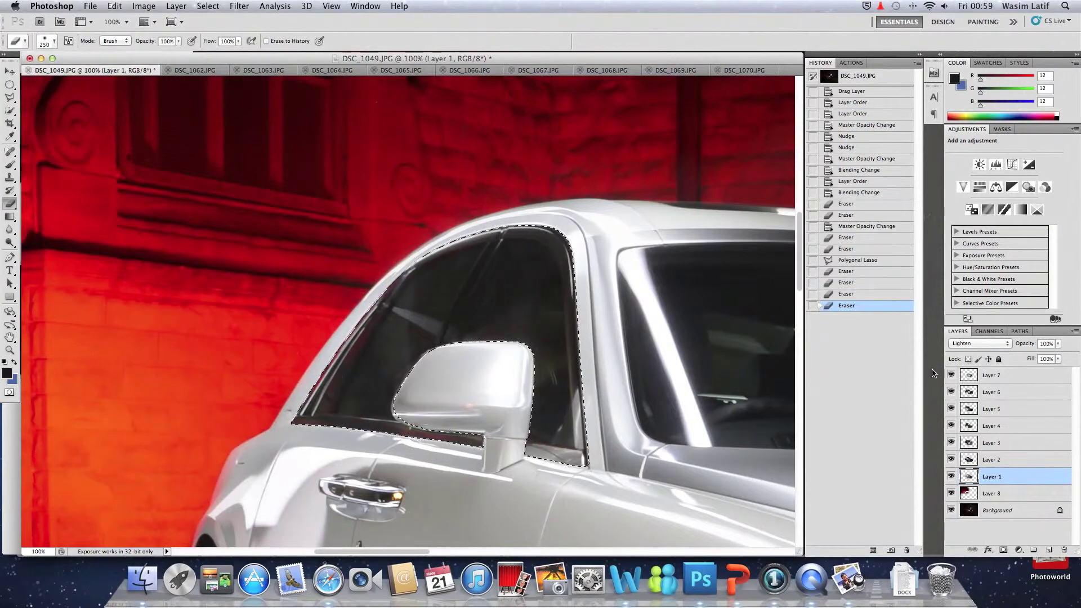
{"action": "key", "text": "ctrl+d"}
Step: Start outlining the rear window glass, then deselect, zoom out and toggle Layer 4 to compare
{"action": "key", "text": "z"}
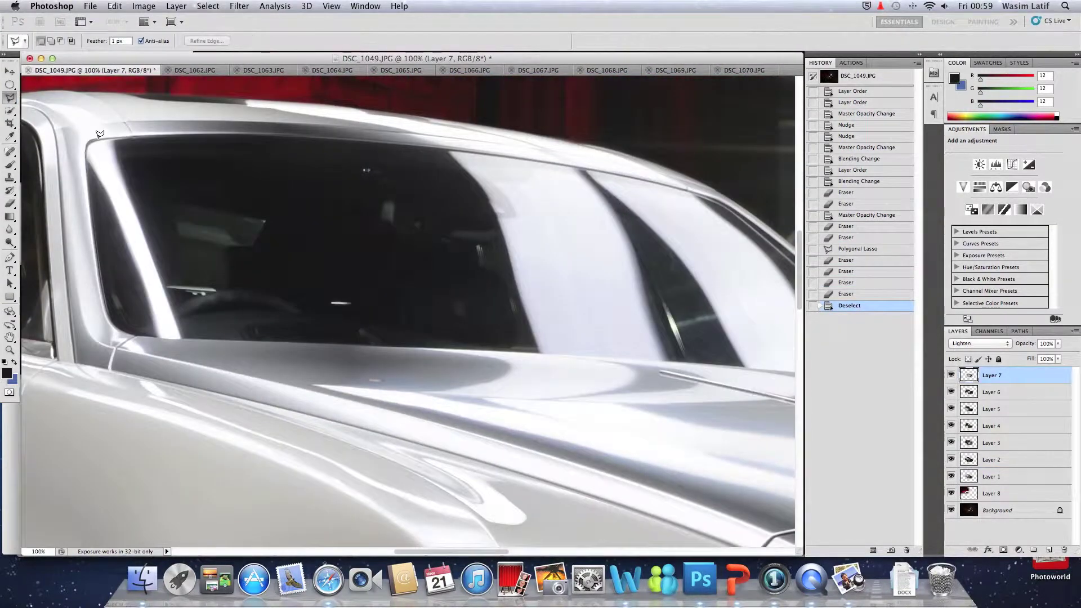
{"action": "left_click", "coordinate": [597, 166]}
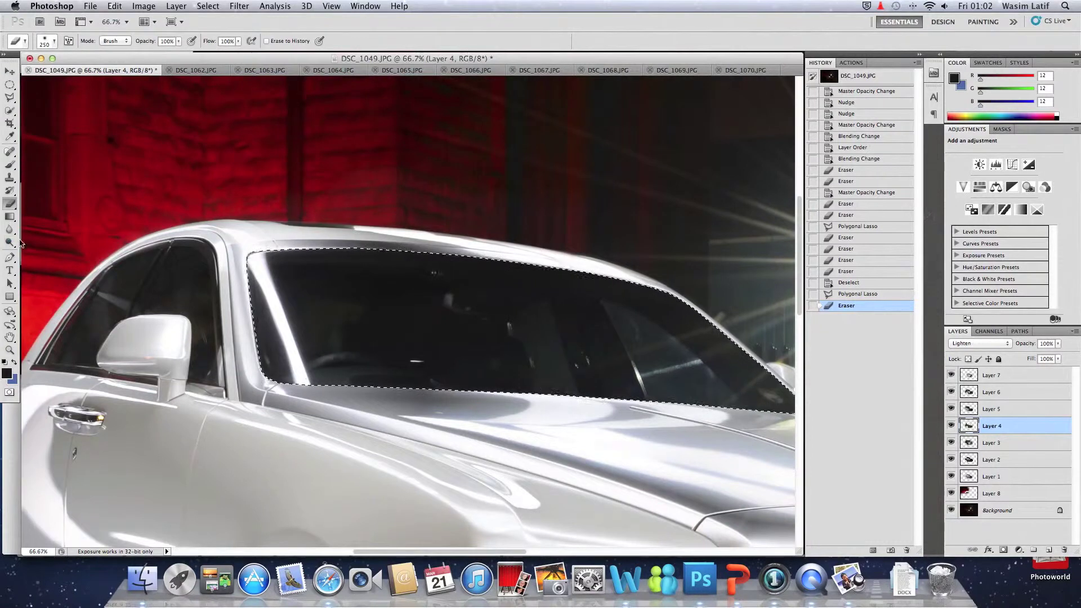
{"action": "left_click", "coordinate": [9, 97]}
{"action": "key", "text": "super+d"}
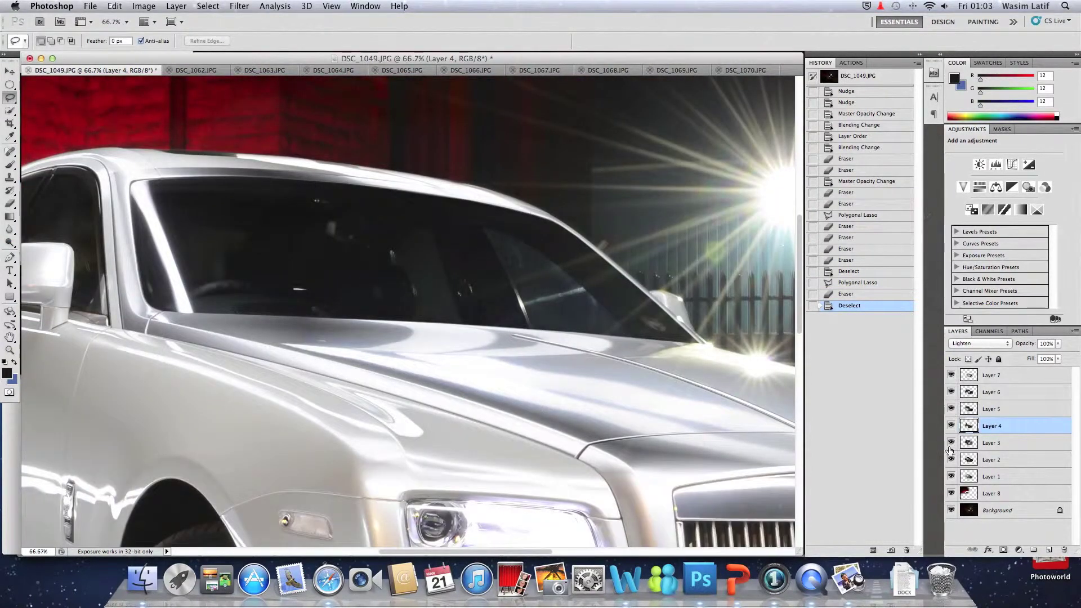
{"action": "key", "text": "z"}
{"action": "key", "text": "super+minus"}
{"action": "key", "text": "super+minus"}
{"action": "key", "text": "super+minus"}
{"action": "key", "text": "super+minus"}
{"action": "left_click", "coordinate": [950, 426]}
{"action": "left_click", "coordinate": [1057, 343]}
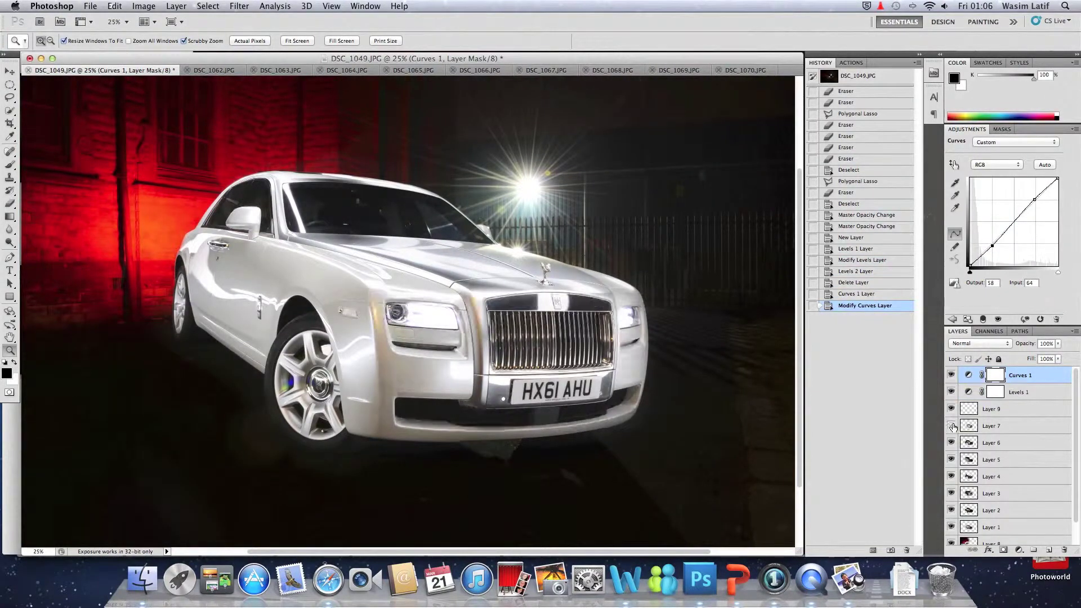
Step: Add a Hue/Saturation adjustment layer lowering the Yellows saturation to −70
{"action": "left_click", "coordinate": [1017, 550]}
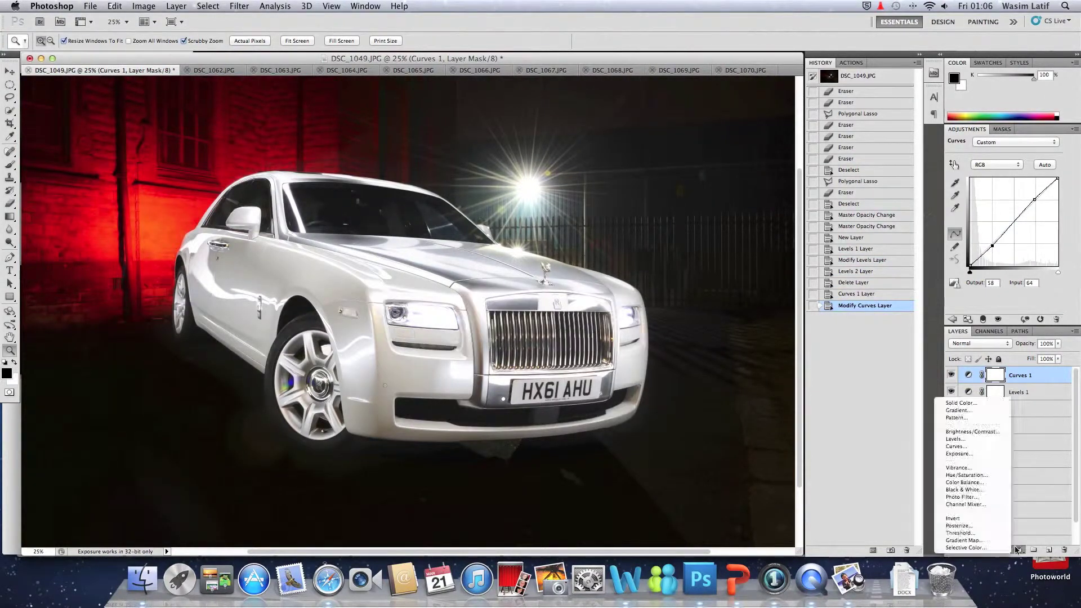
{"action": "left_click", "coordinate": [966, 475]}
{"action": "left_click_drag", "start_coordinate": [1004, 211], "coordinate": [966, 216]}
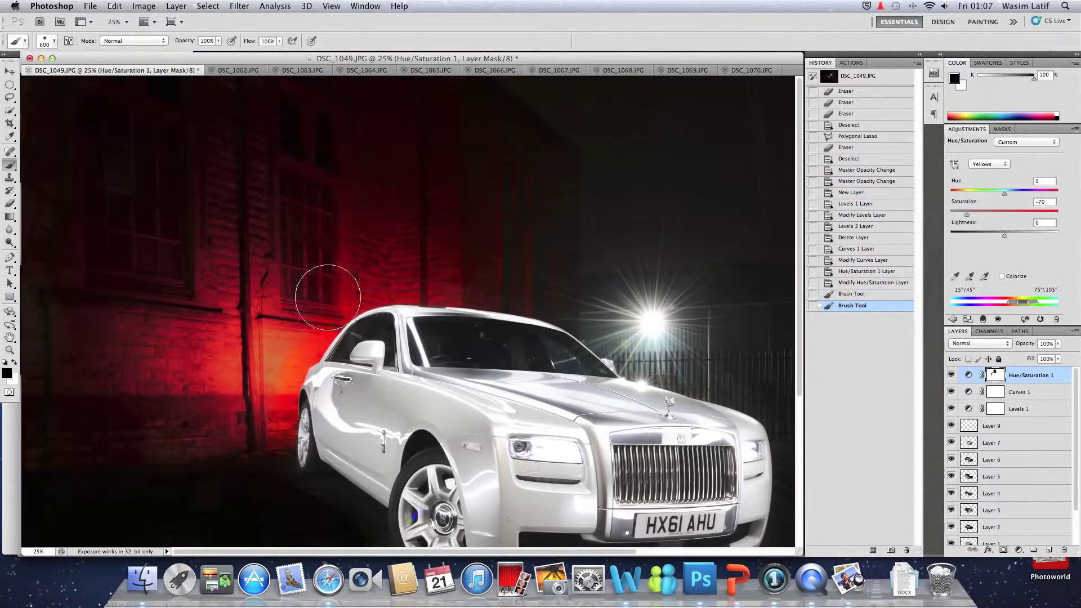
Step: Crop the composite to 12 inches wide and show the hidden image layers again
{"action": "key", "text": "z"}
{"action": "left_click", "coordinate": [297, 334], "text": "alt"}
{"action": "left_click", "coordinate": [296, 334], "text": "alt"}
{"action": "left_click", "coordinate": [297, 334], "text": "alt"}
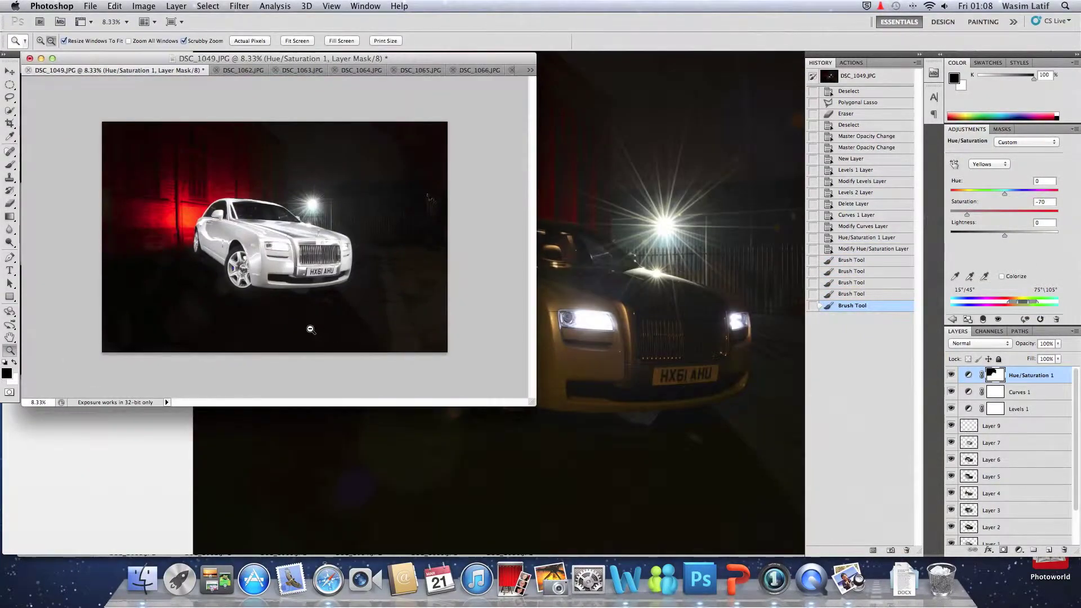
{"action": "type", "text": "12"}
{"action": "left_click_drag", "start_coordinate": [120, 125], "coordinate": [381, 315]}
{"action": "key", "text": "Return"}
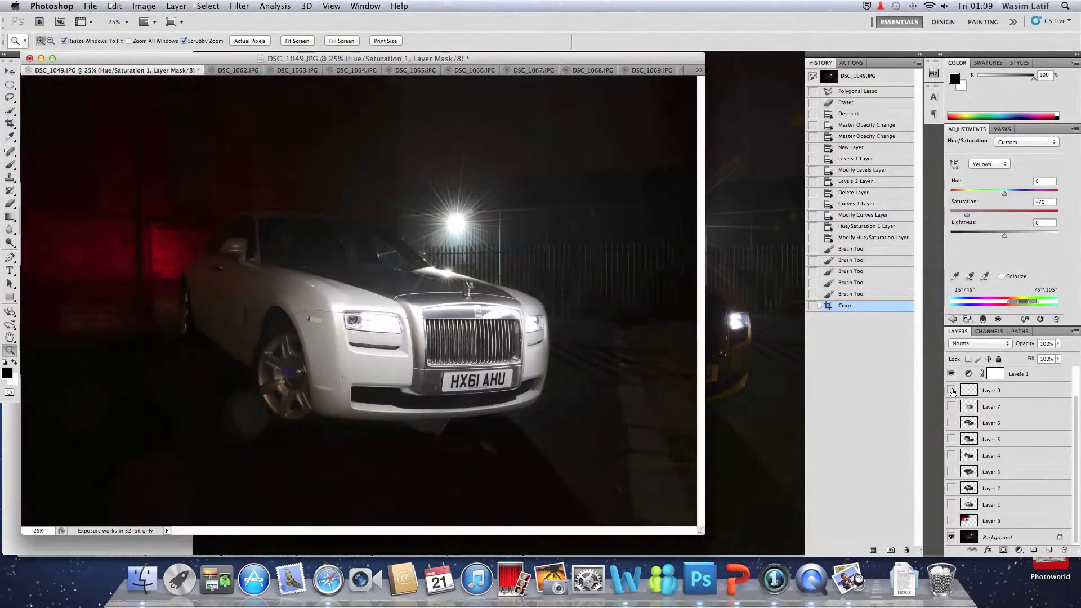
{"action": "left_click", "coordinate": [951, 406]}
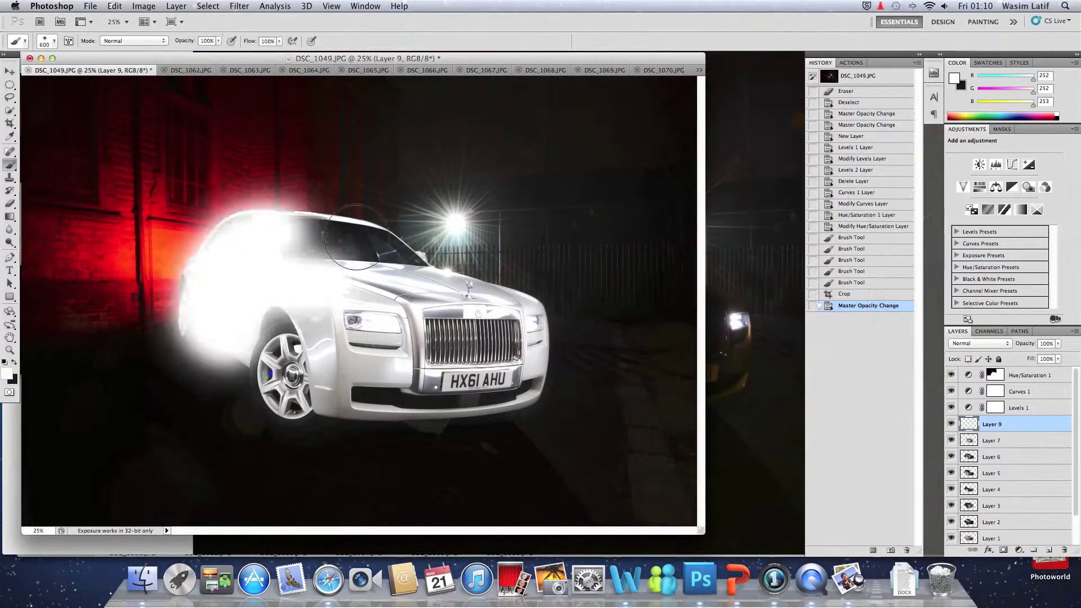
Step: Paint white light over the whole car and set that layer to Overlay at 18% opacity
{"action": "left_click_drag", "start_coordinate": [356, 237], "coordinate": [290, 386]}
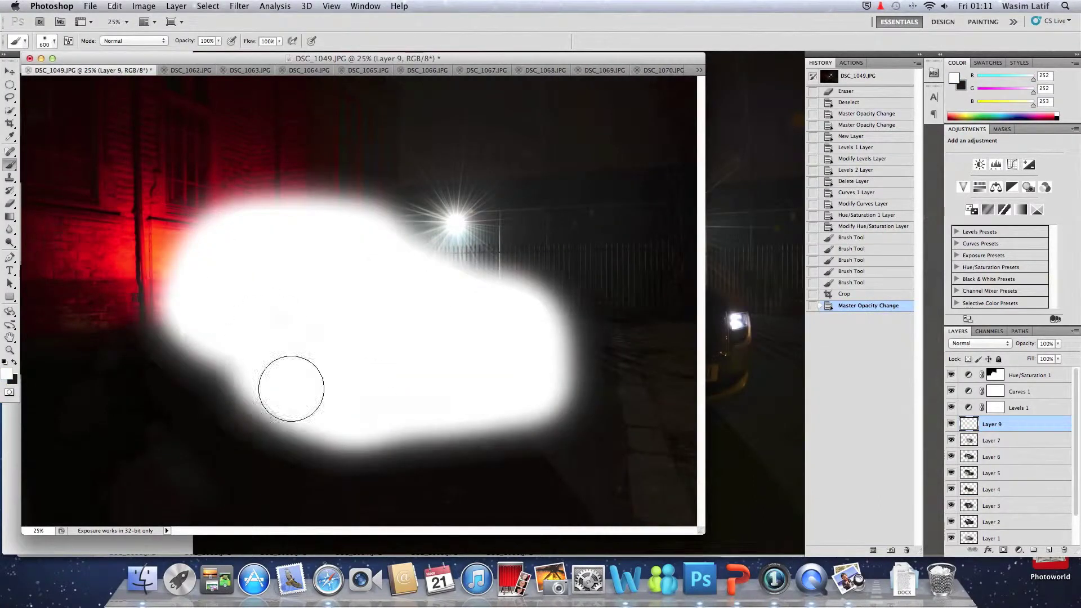
{"action": "left_click", "coordinate": [980, 343]}
{"action": "mouse_move", "coordinate": [1058, 343]}
{"action": "left_mouse_down"}
{"action": "mouse_move", "coordinate": [1068, 356]}
{"action": "mouse_move", "coordinate": [1021, 356]}
{"action": "left_mouse_up"}
{"action": "left_click", "coordinate": [979, 343]}
{"action": "left_click", "coordinate": [979, 332]}
Step: Erase the white paint from parts of the car, including the grille and number plate
{"action": "key", "text": "e"}
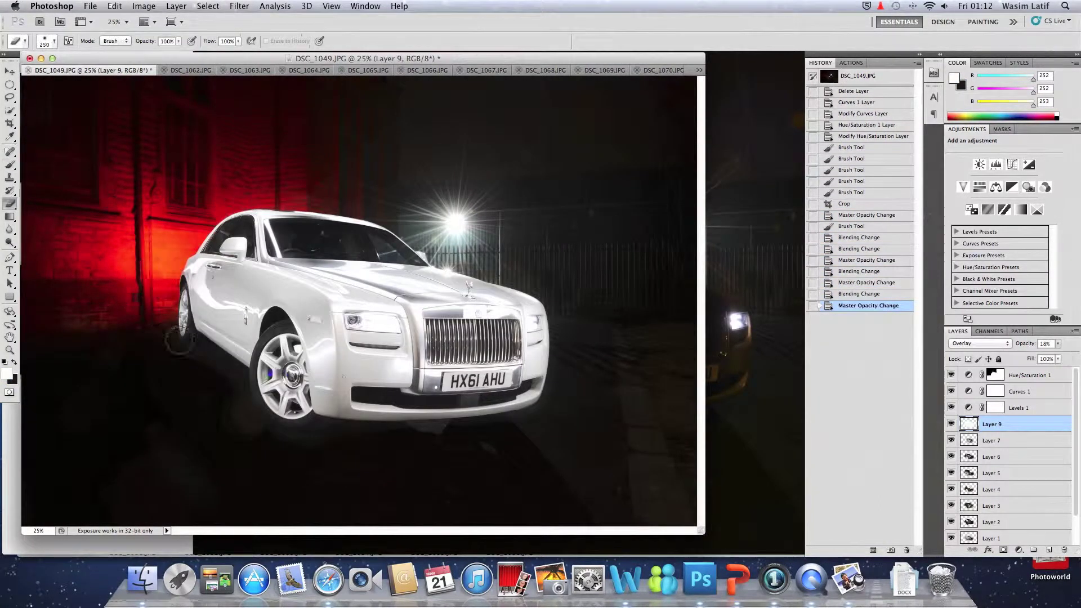
{"action": "left_click_drag", "start_coordinate": [393, 439], "coordinate": [332, 197]}
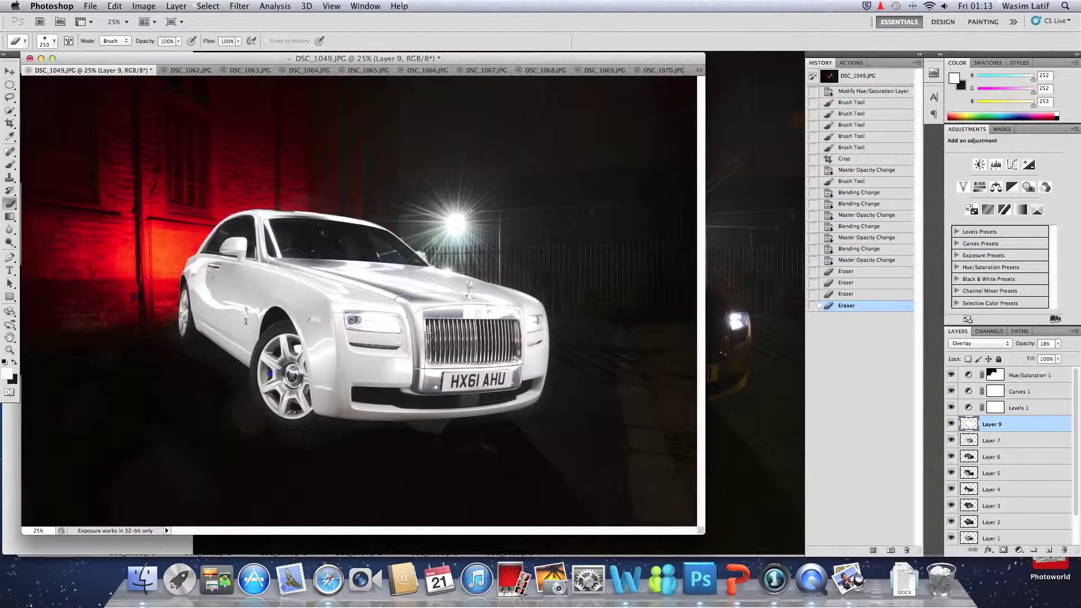
{"action": "left_click_drag", "start_coordinate": [438, 322], "coordinate": [483, 384]}
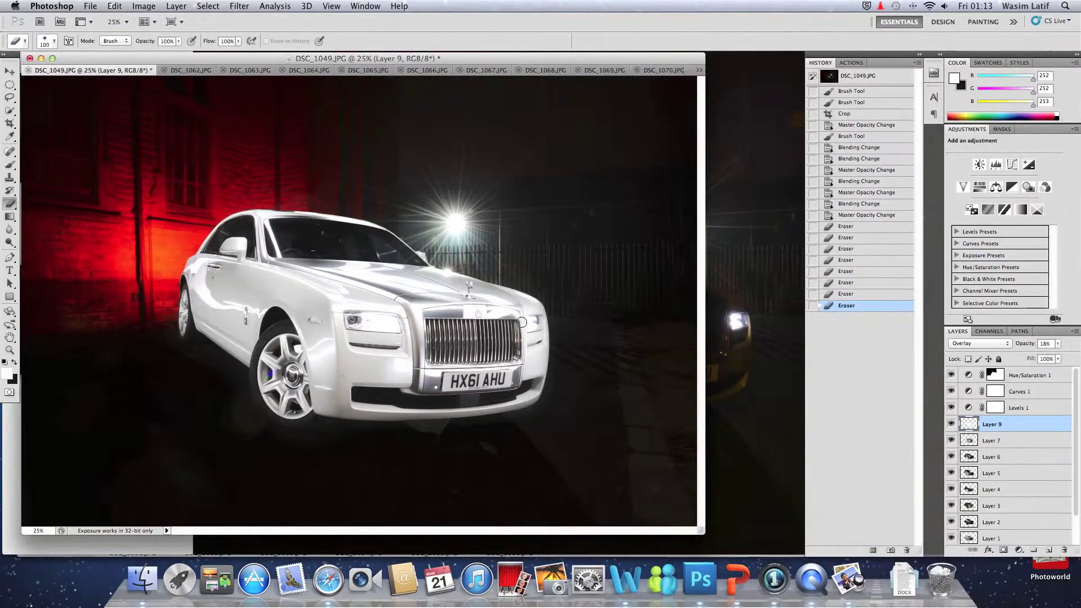
{"action": "left_click", "coordinate": [991, 440]}
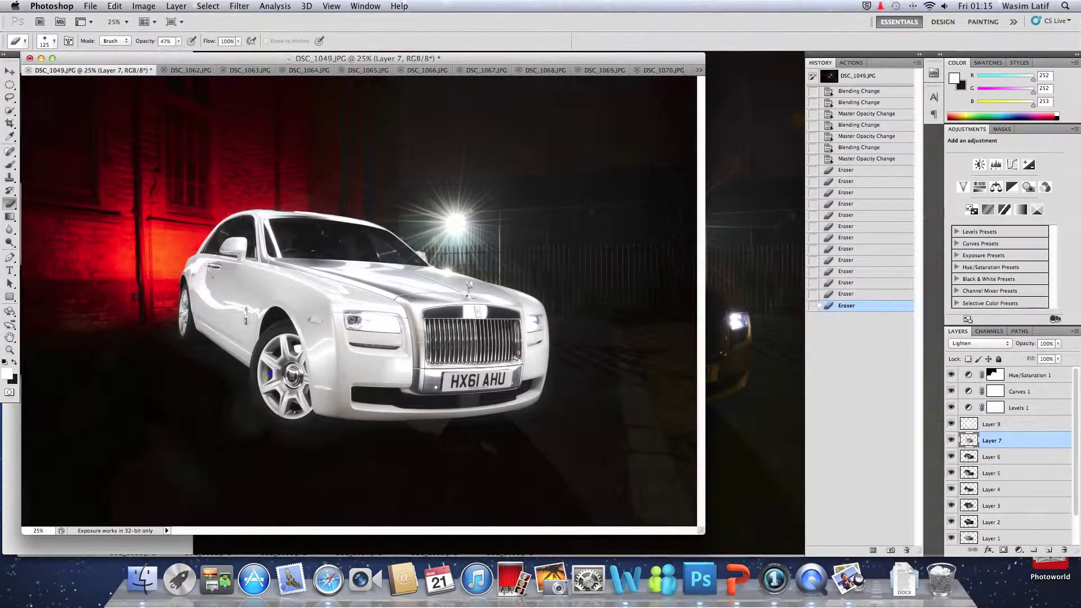
Step: On Layer 5, use a 250 eraser and a Polygonal Lasso window selection to remove stray light
{"action": "left_click", "coordinate": [951, 473]}
{"action": "key", "text": "bracketright"}
{"action": "key", "text": "bracketright"}
{"action": "key", "text": "bracketright"}
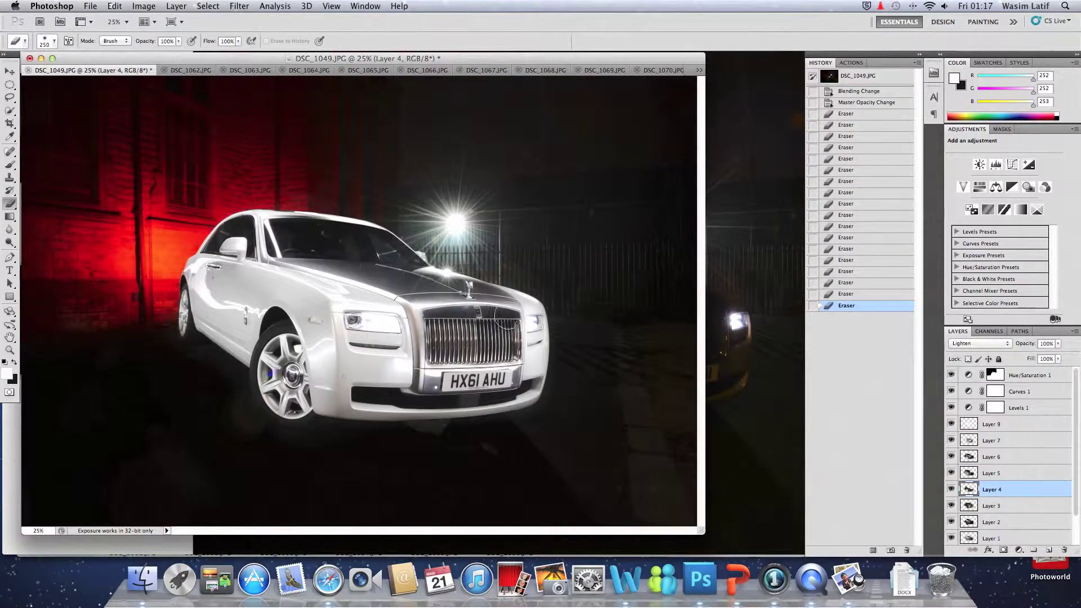
{"action": "left_click", "coordinate": [342, 238]}
{"action": "key", "text": "super+1"}
{"action": "left_click_drag", "start_coordinate": [9, 96], "coordinate": [45, 107]}
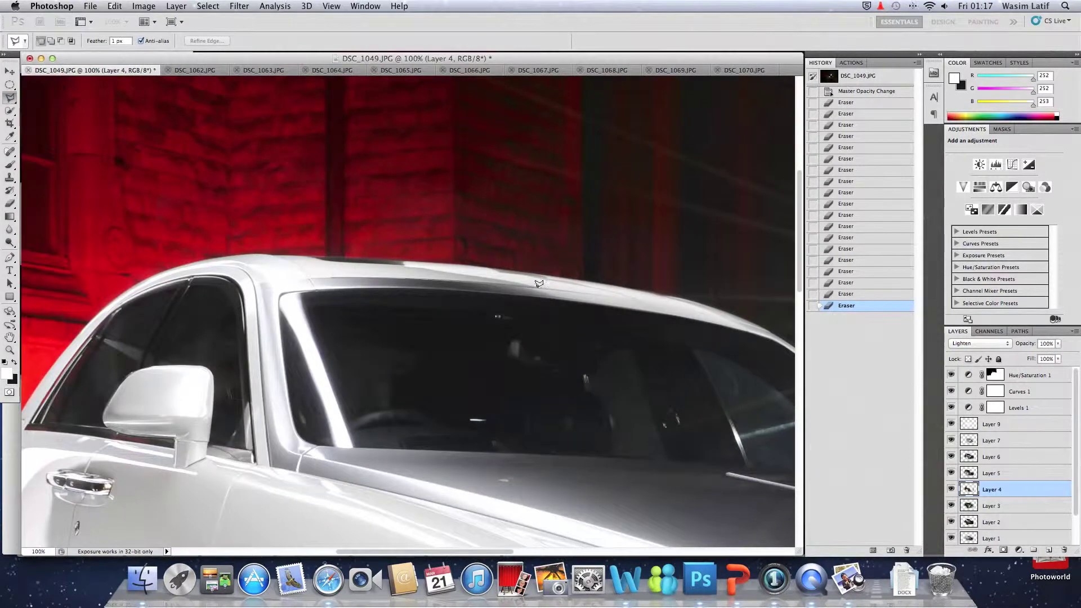
{"action": "left_click", "coordinate": [708, 482]}
{"action": "left_click", "coordinate": [121, 413]}
{"action": "left_click", "coordinate": [51, 280]}
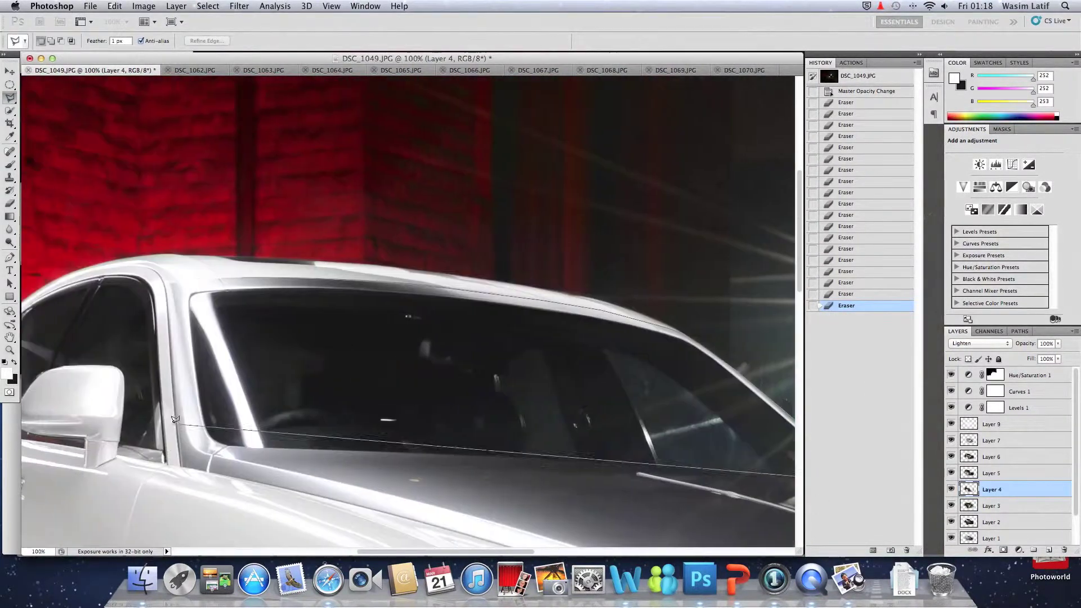
{"action": "key", "text": "e"}
{"action": "left_click_drag", "start_coordinate": [479, 405], "coordinate": [635, 366]}
{"action": "key", "text": "super+d"}
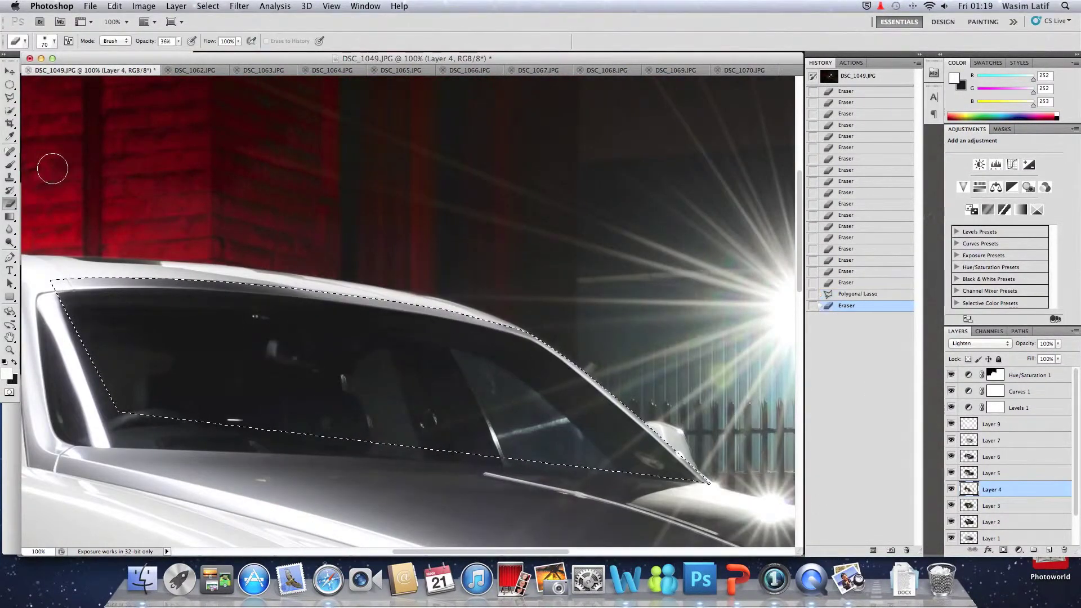
Step: On Layer 6, clear stray light along the window frame and pillar, then zoom out
{"action": "key", "text": "l"}
{"action": "scroll", "coordinate": [676, 394], "scroll_direction": "left", "scroll_amount": 3}
{"action": "left_click", "coordinate": [738, 453], "text": "super"}
{"action": "key", "text": "shift+l"}
{"action": "left_click", "coordinate": [111, 283]}
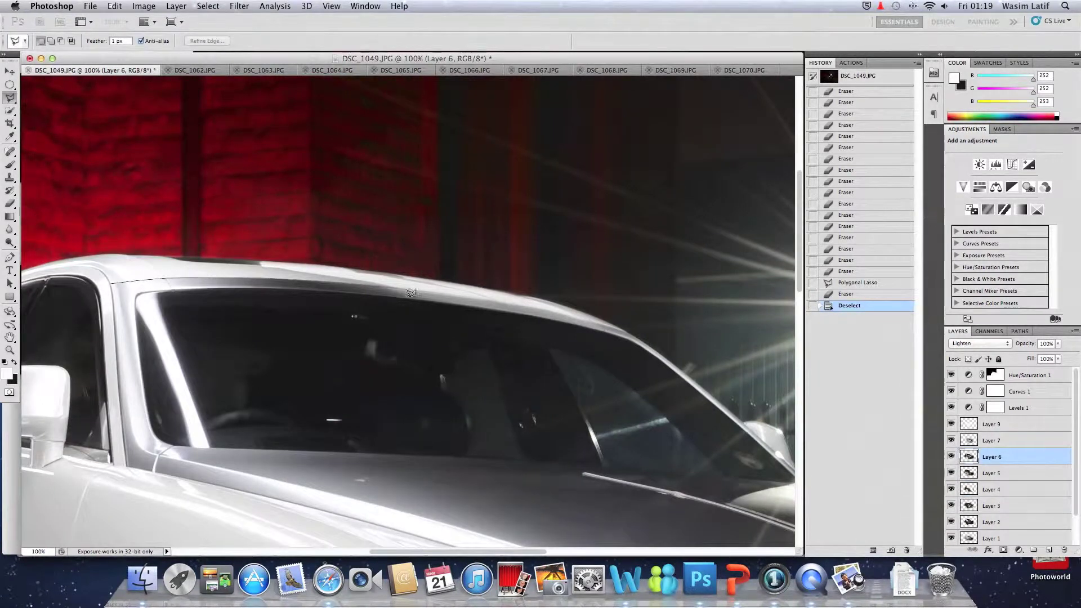
{"action": "left_click", "coordinate": [113, 284]}
{"action": "key", "text": "e"}
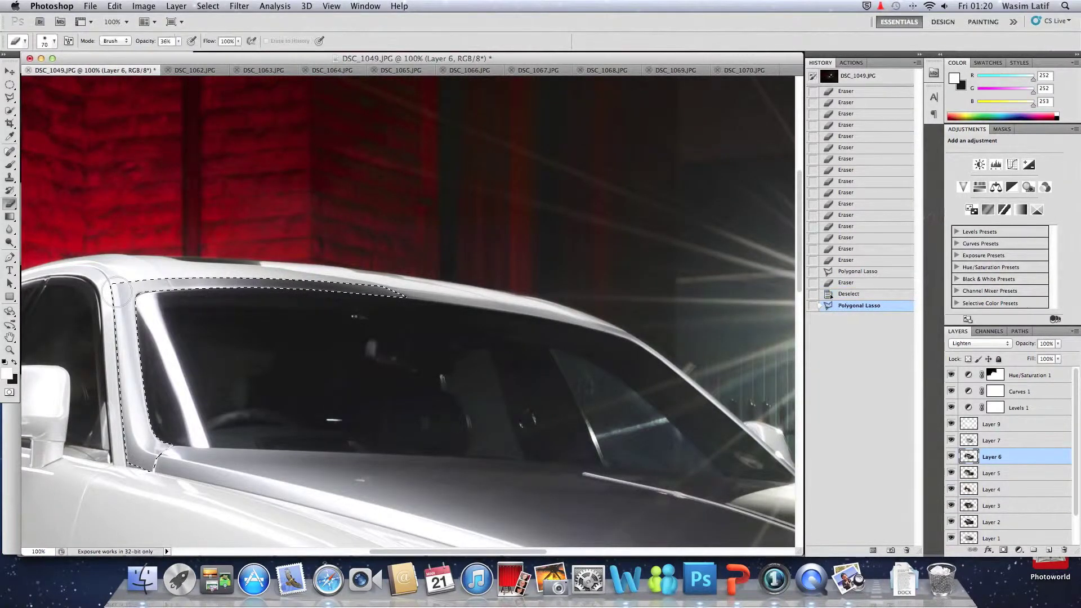
{"action": "key", "text": "super+d"}
{"action": "key", "text": "l"}
{"action": "scroll", "coordinate": [408, 309], "scroll_direction": "down", "scroll_amount": 5}
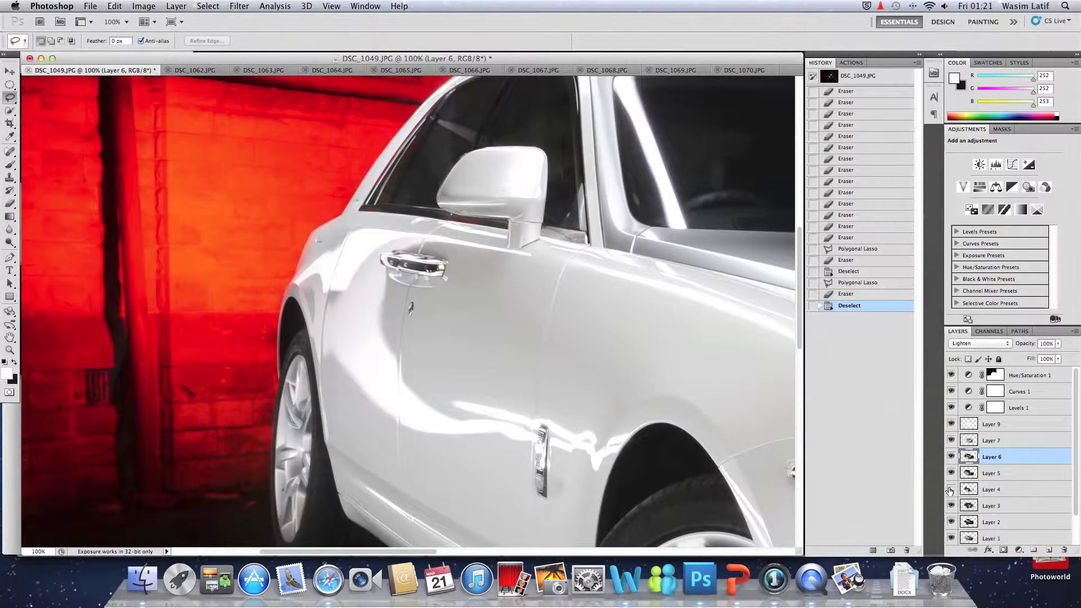
{"action": "key", "text": "z"}
{"action": "key", "text": "super+0"}
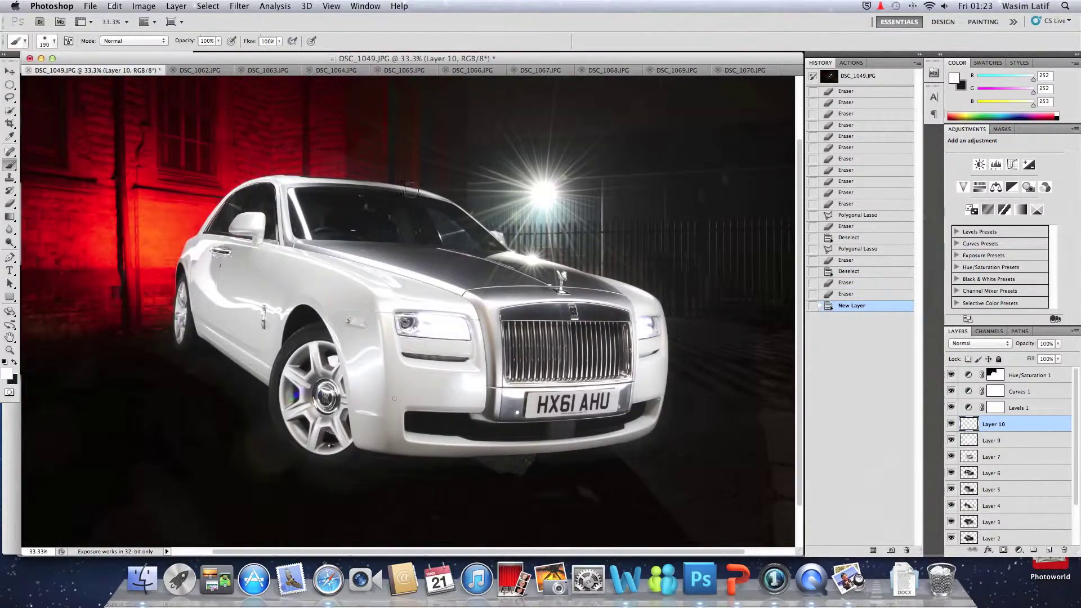
Step: Erase more stray light, hide Layer 10, and get ready to paint on Layer 5
{"action": "left_click_drag", "start_coordinate": [396, 179], "coordinate": [338, 186]}
{"action": "left_click", "coordinate": [951, 424]}
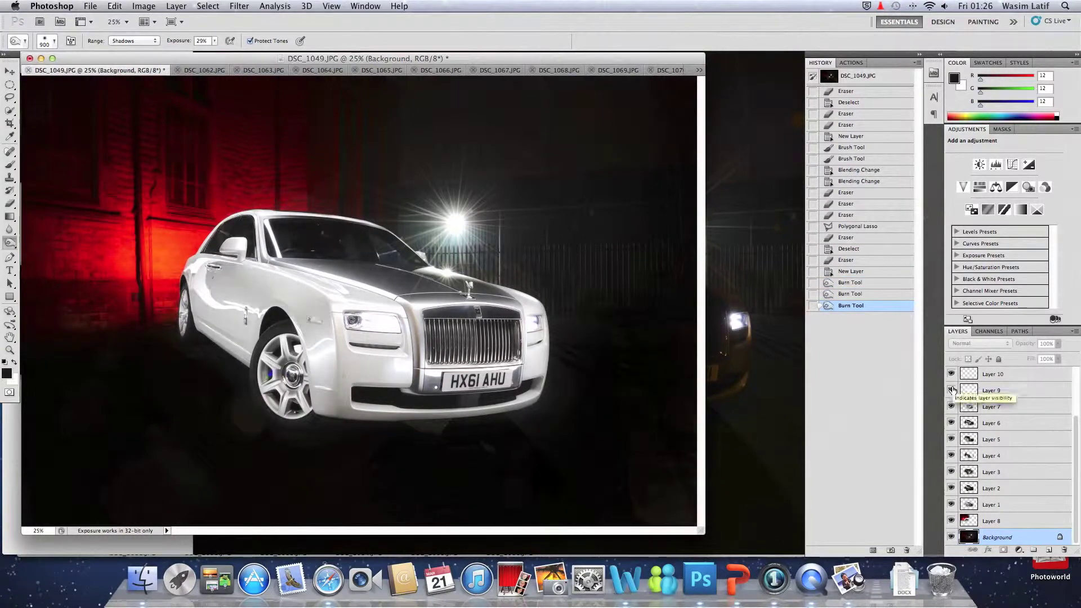
{"action": "left_click", "coordinate": [990, 439]}
{"action": "key", "text": "b"}
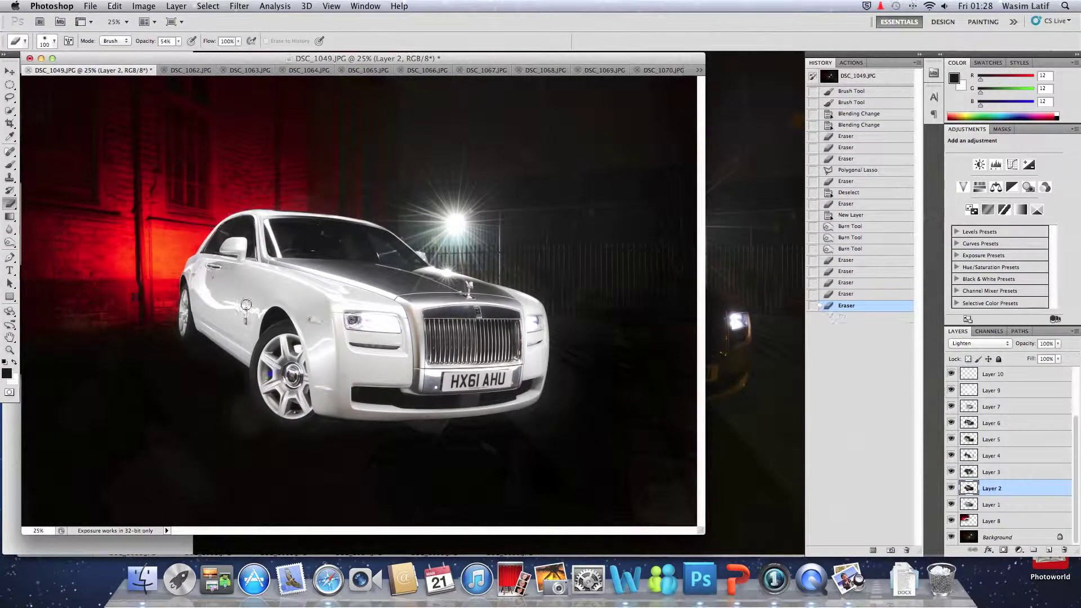
Step: Toggle Layer 1 to compare reflections, then select it and hide Layer 2
{"action": "left_click", "coordinate": [951, 504]}
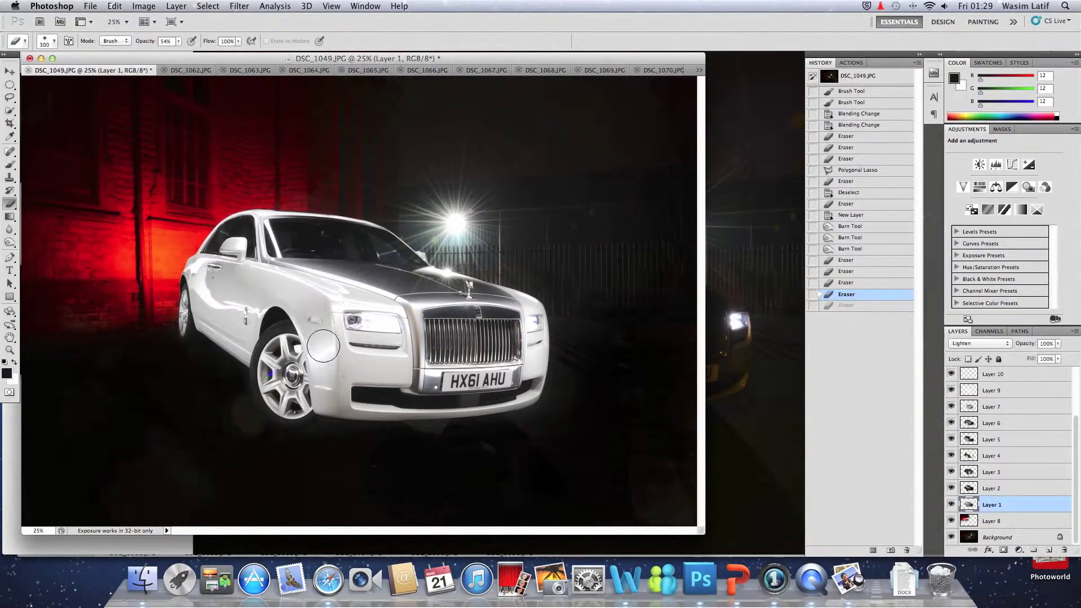
{"action": "left_click", "coordinate": [951, 504]}
{"action": "left_click", "coordinate": [991, 504]}
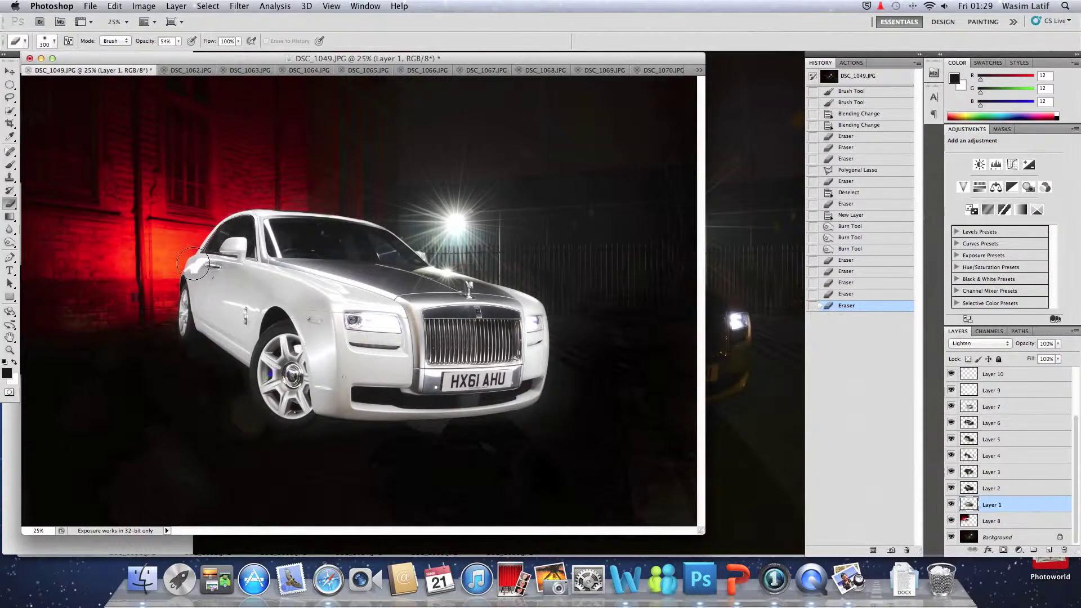
{"action": "left_click", "coordinate": [950, 488]}
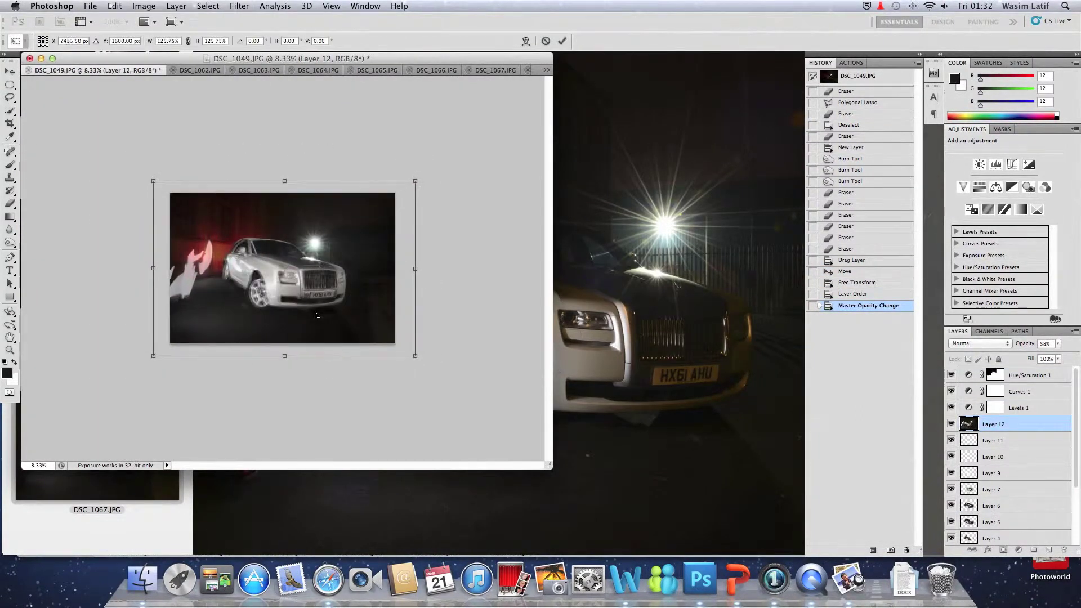
Step: Scale and position the new exposure, Layer 12, to fit over the car
{"action": "key", "text": "Return"}
{"action": "key", "text": "ctrl+plus"}
{"action": "key", "text": "ctrl+plus"}
{"action": "key", "text": "ctrl+plus"}
{"action": "left_click", "coordinate": [115, 6]}
{"action": "key", "text": "ctrl+minus"}
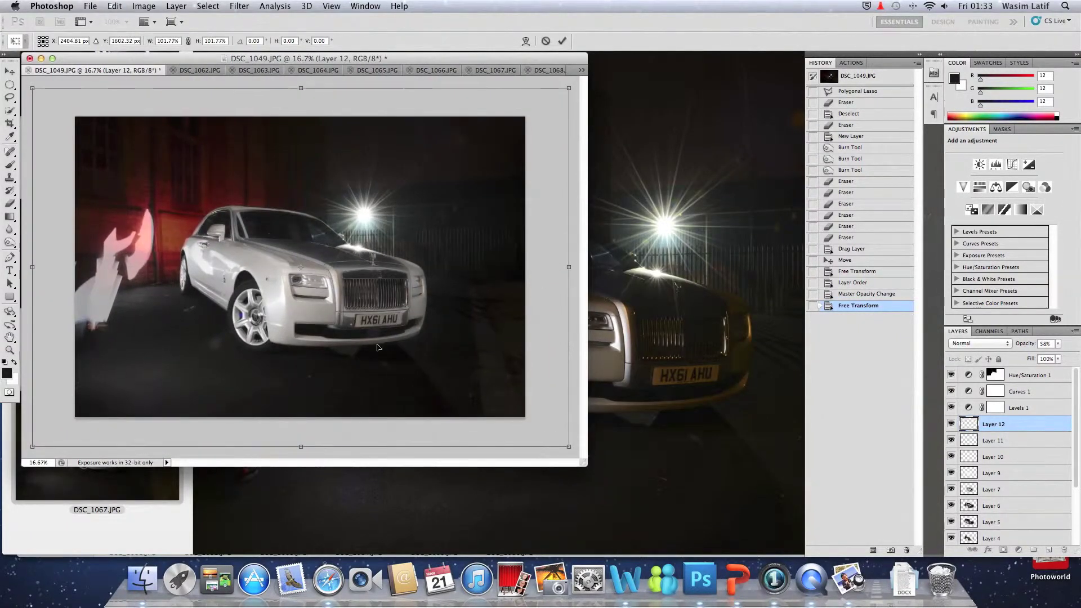
{"action": "key", "text": "Return"}
Step: Set Layer 12 to Lighten and erase the painter's arm and extra light-painted areas
{"action": "left_click", "coordinate": [979, 344]}
{"action": "left_click", "coordinate": [968, 422]}
{"action": "key", "text": "0"}
{"action": "key", "text": "e"}
{"action": "left_click_drag", "start_coordinate": [144, 202], "coordinate": [422, 374]}
{"action": "key", "text": "bracketright"}
{"action": "key", "text": "bracketright"}
{"action": "left_click_drag", "start_coordinate": [301, 188], "coordinate": [48, 217]}
Step: Switch Layer 12 to Luminosity at 83% opacity and nudge it into alignment
{"action": "left_click", "coordinate": [979, 344]}
{"action": "key", "text": "Down"}
{"action": "key", "text": "Down"}
{"action": "key", "text": "Down"}
{"action": "key", "text": "v"}
{"action": "key", "text": "ctrl+plus"}
{"action": "key", "text": "ctrl+plus"}
{"action": "key", "text": "ctrl+plus"}
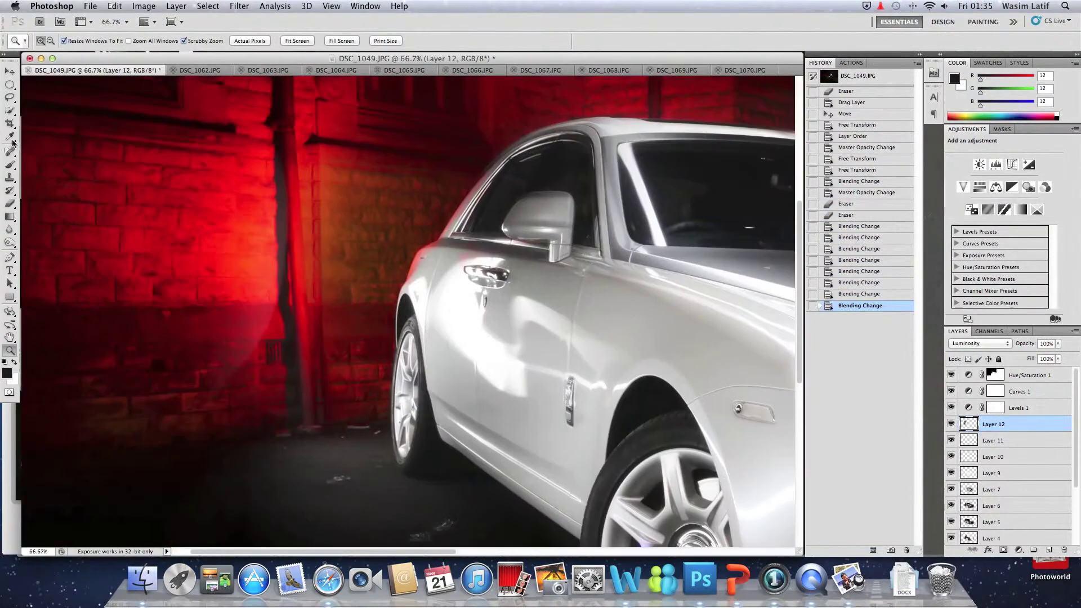
{"action": "key", "text": "Left"}
{"action": "key", "text": "8"}
{"action": "key", "text": "3"}
{"action": "key", "text": "Left"}
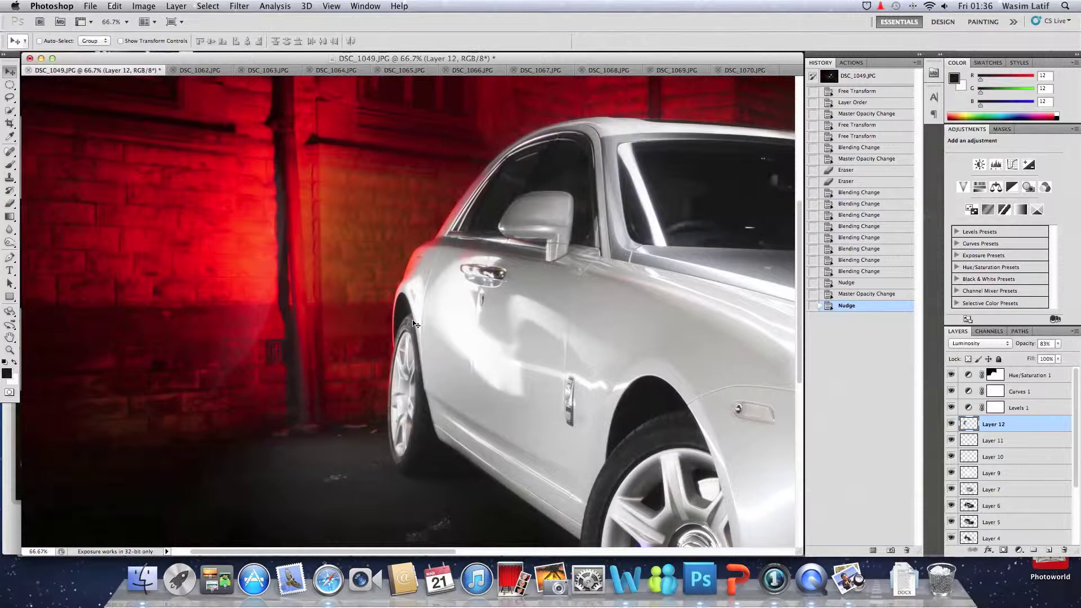
Step: Start a selection along the car's edge, set Normal blending, and inspect the window edge closely
{"action": "left_click_drag", "start_coordinate": [10, 97], "coordinate": [45, 107]}
{"action": "key", "text": "ctrl+minus"}
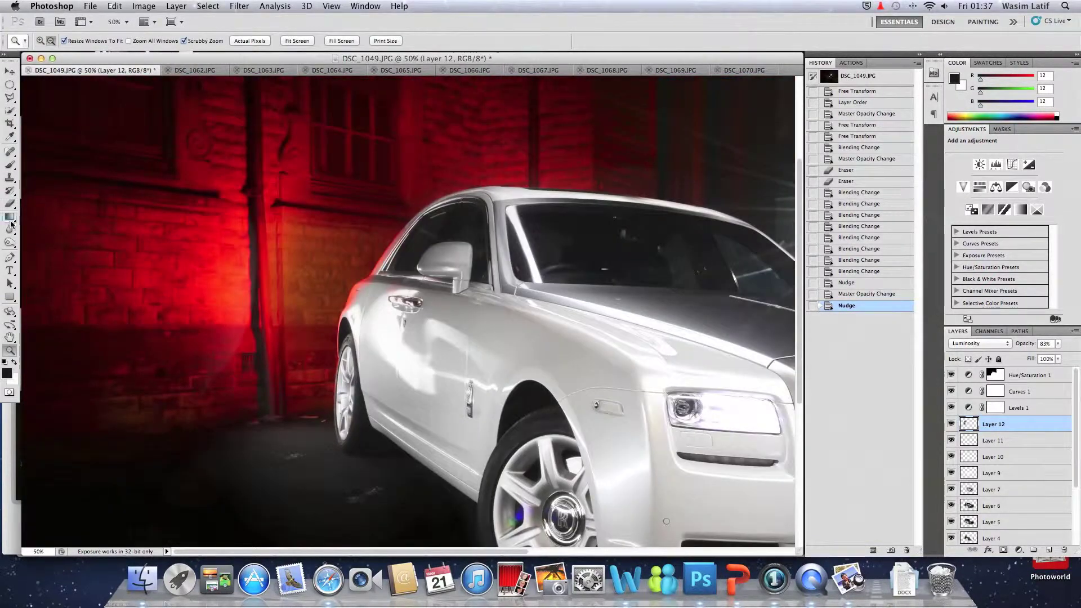
{"action": "key", "text": "shift+alt+n"}
{"action": "key", "text": "ctrl+plus"}
{"action": "key", "text": "ctrl+plus"}
{"action": "key", "text": "ctrl+plus"}
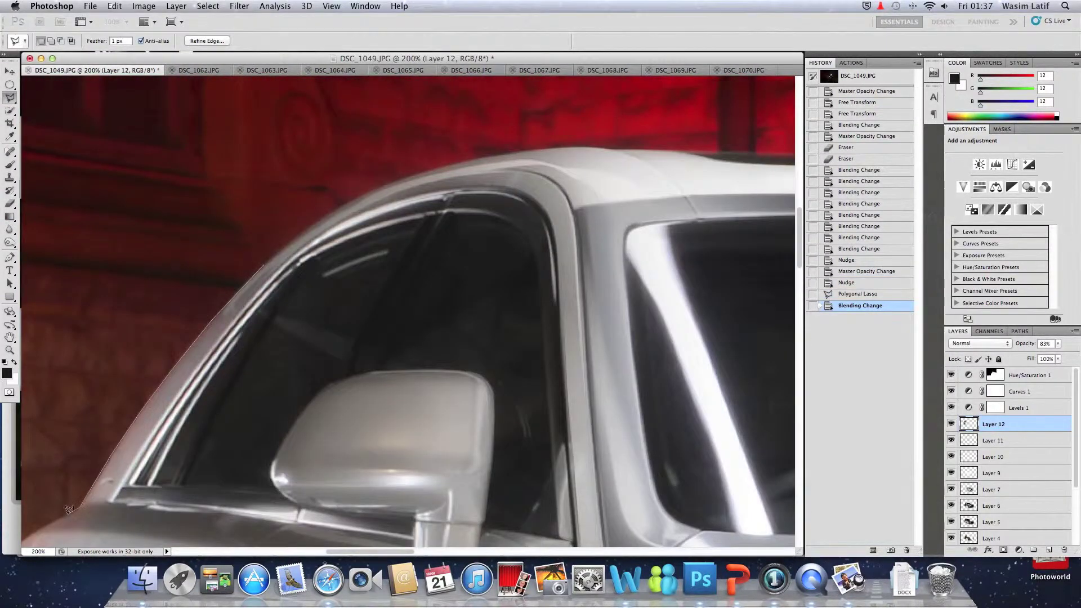
{"action": "scroll", "coordinate": [69, 508], "scroll_direction": "down", "scroll_amount": 5}
{"action": "scroll", "coordinate": [84, 502], "scroll_direction": "down", "scroll_amount": 5}
{"action": "scroll", "coordinate": [98, 497], "scroll_direction": "down", "scroll_amount": 5}
{"action": "scroll", "coordinate": [113, 491], "scroll_direction": "down", "scroll_amount": 5}
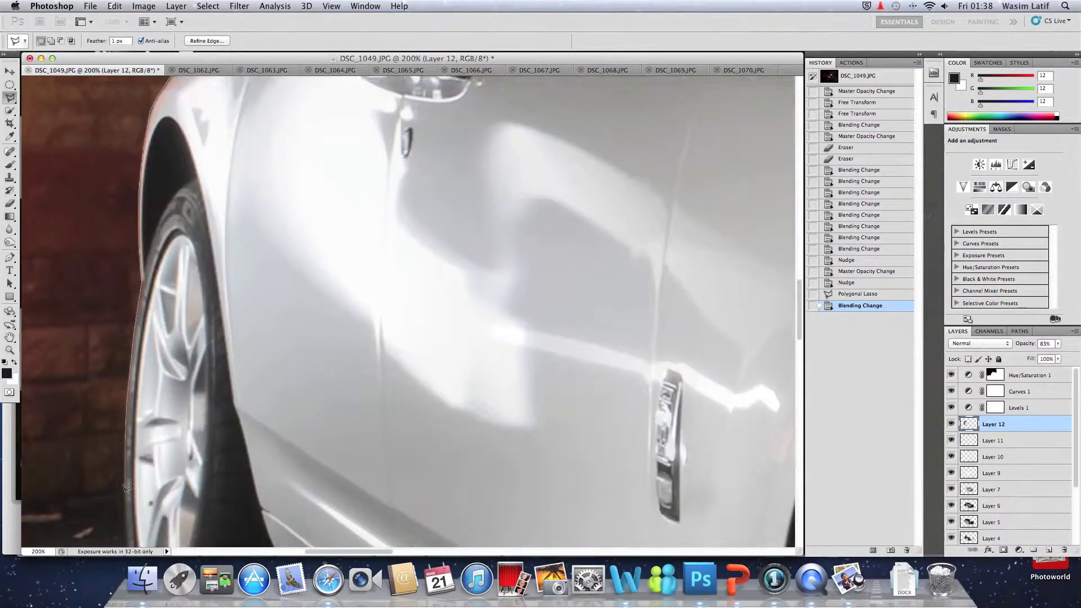
{"action": "scroll", "coordinate": [225, 518], "scroll_direction": "down", "scroll_amount": 3}
{"action": "scroll", "coordinate": [118, 448], "scroll_direction": "up", "scroll_amount": 10}
{"action": "scroll", "coordinate": [282, 281], "scroll_direction": "up", "scroll_amount": 5}
{"action": "scroll", "coordinate": [482, 254], "scroll_direction": "up", "scroll_amount": 5}
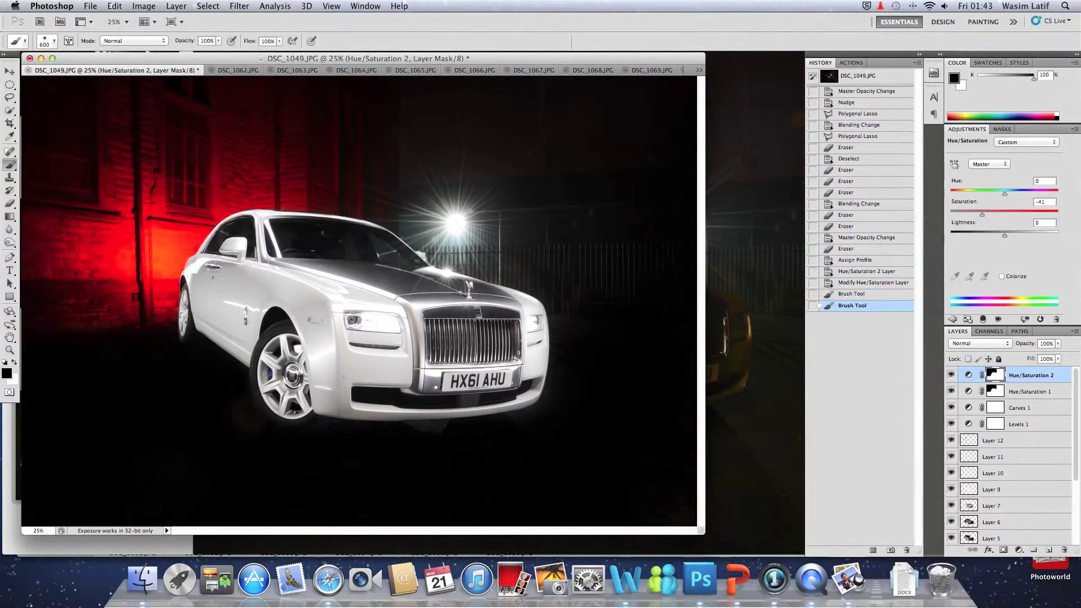
Step: Save the composite as DSC_1049.psd, then hide Layers 9, 7, 6 and 5 to compare
{"action": "key", "text": "ctrl+shift+s"}
{"action": "left_click", "coordinate": [591, 176]}
{"action": "left_click", "coordinate": [625, 174]}
{"action": "left_click", "coordinate": [639, 285]}
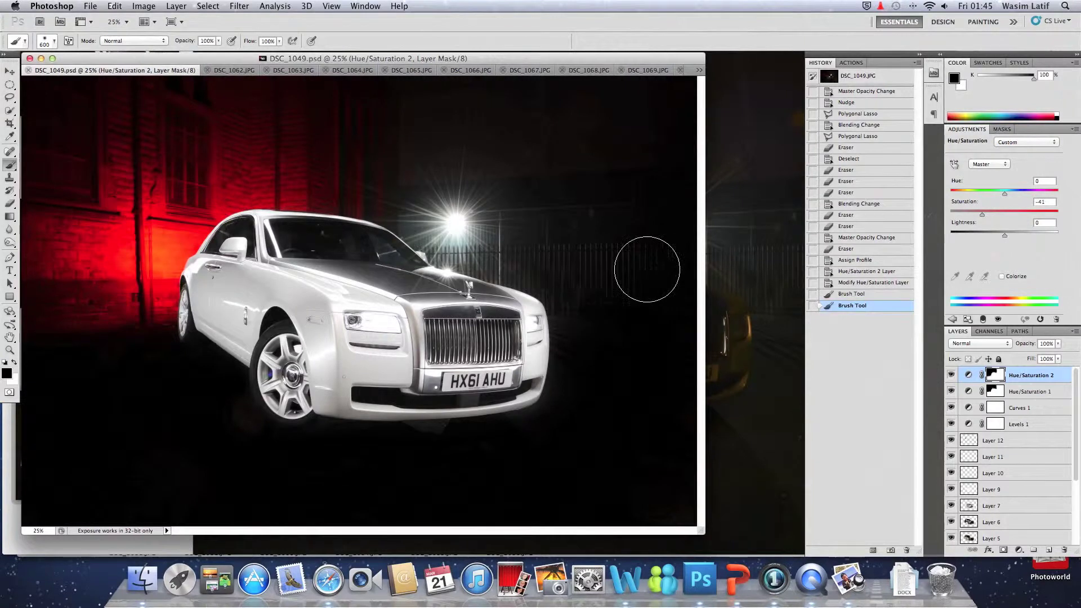
{"action": "mouse_move", "coordinate": [951, 538]}
{"action": "left_mouse_down"}
{"action": "mouse_move", "coordinate": [951, 474]}
{"action": "mouse_move", "coordinate": [950, 521]}
{"action": "left_mouse_up"}
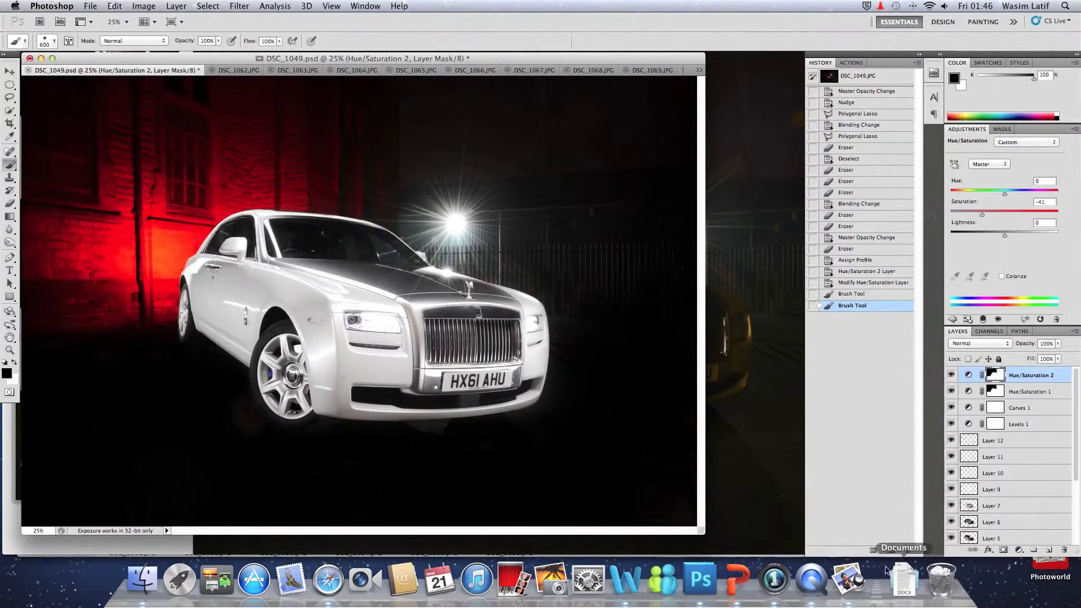